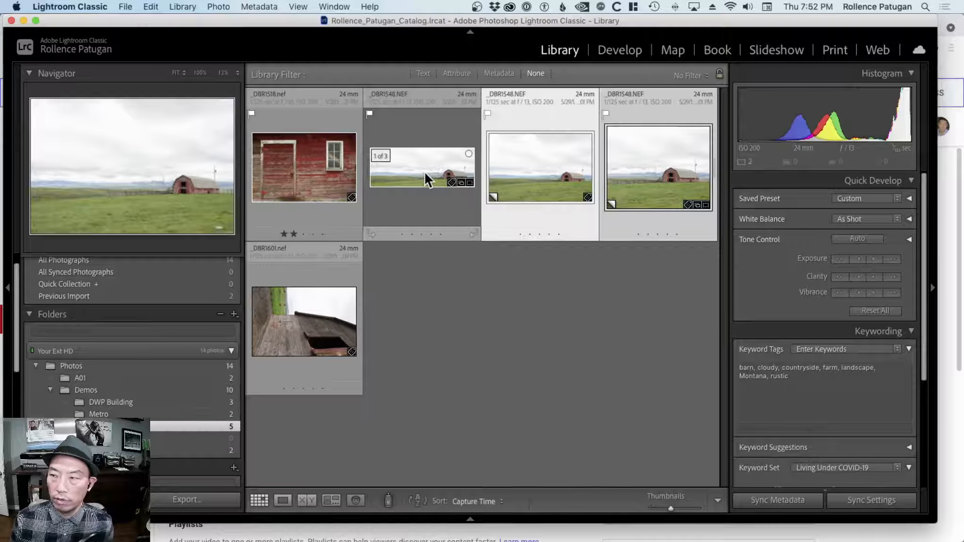
- Open the wide panoramic crop of the barn photo for developing and reset all its settings
{"action": "left_click", "coordinate": [424, 171]}
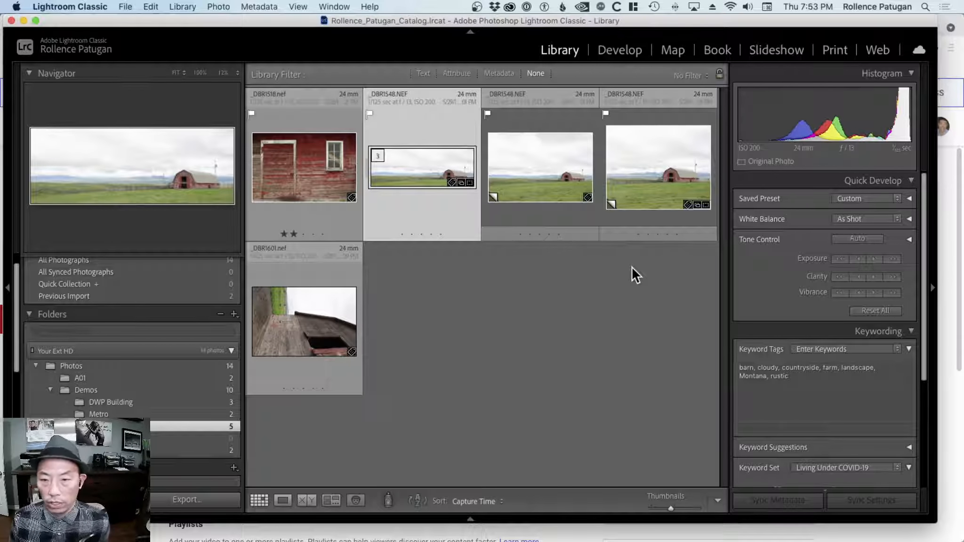
{"action": "left_click", "coordinate": [559, 182]}
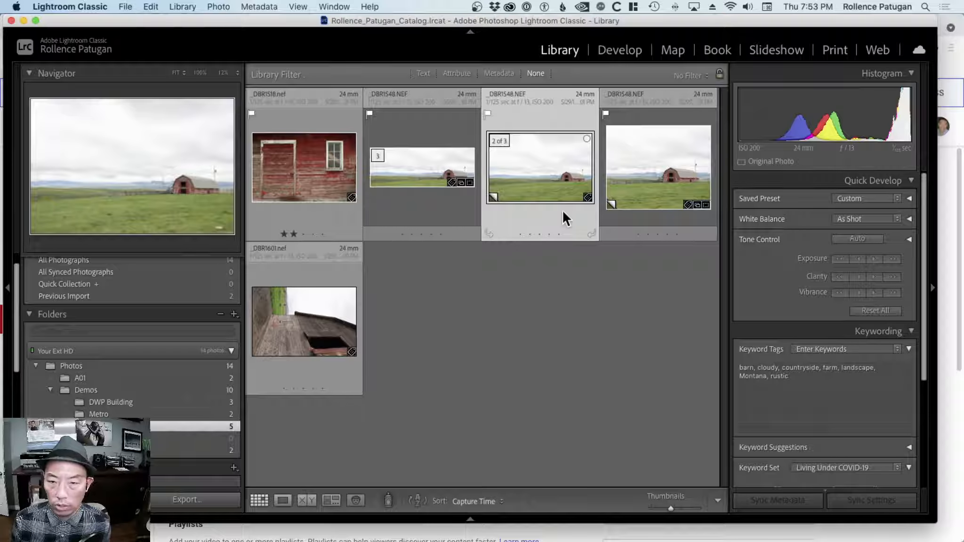
{"action": "left_click", "coordinate": [427, 138]}
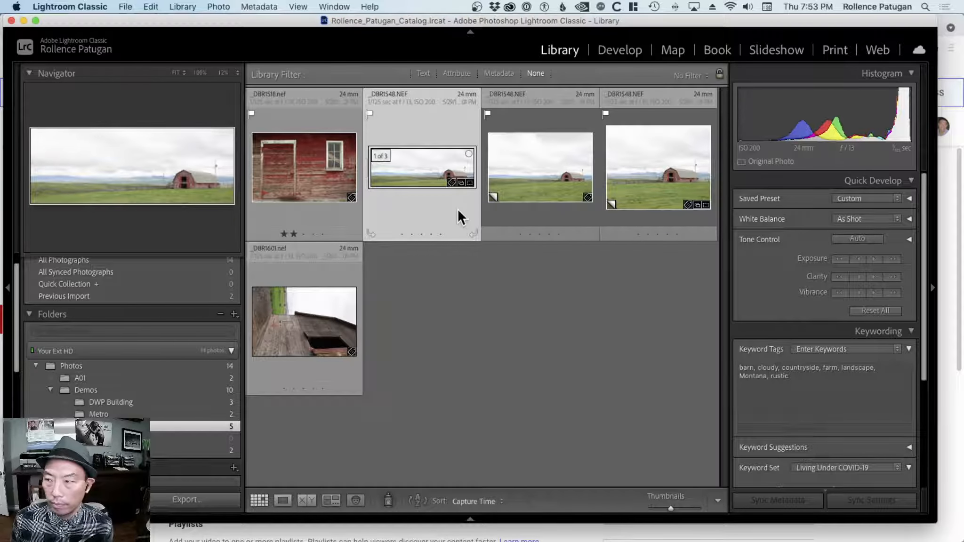
{"action": "key", "text": "d"}
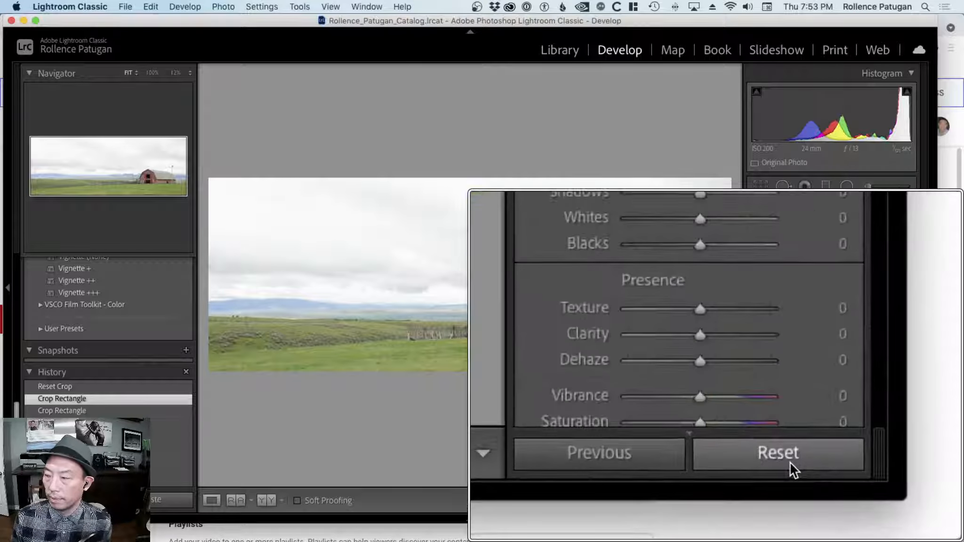
{"action": "left_click", "coordinate": [878, 502]}
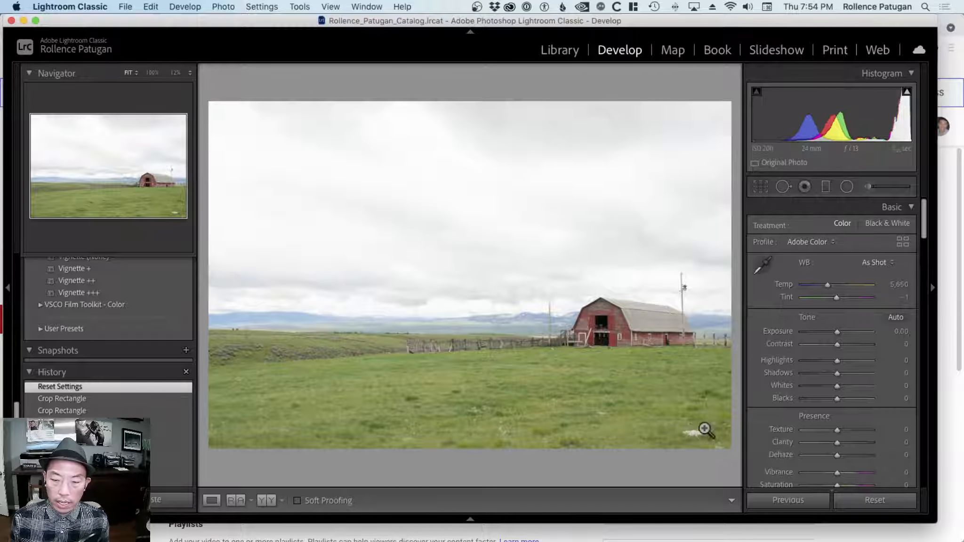
- Examine the white rock in the grass at the photo's lower-right corner at 100% and 50% zoom
{"action": "left_click", "coordinate": [690, 437]}
{"action": "left_click_drag", "start_coordinate": [692, 437], "coordinate": [466, 403]}
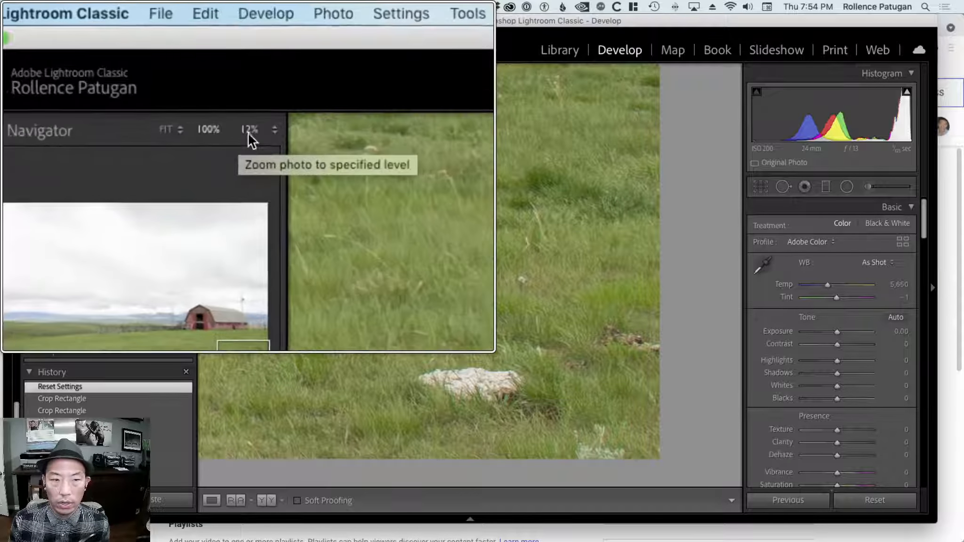
{"action": "left_click", "coordinate": [249, 152]}
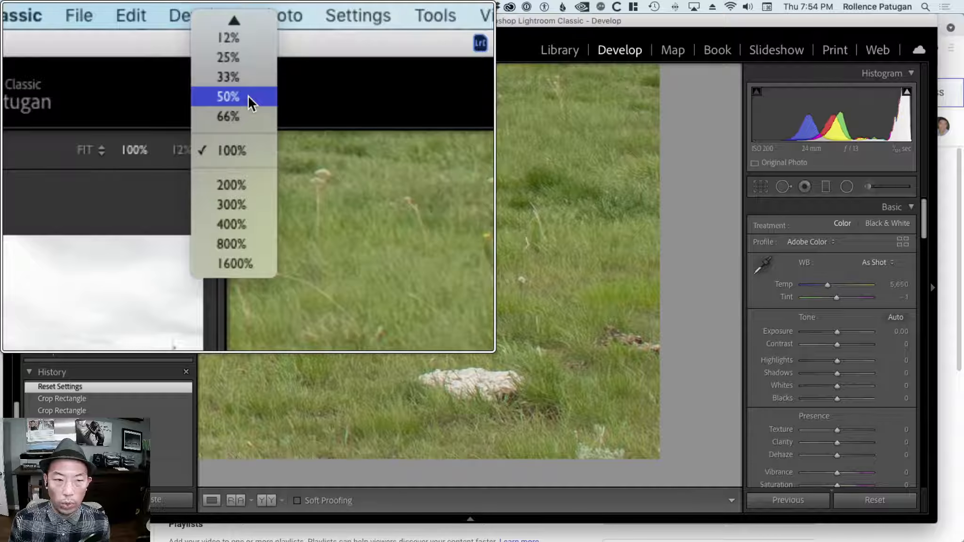
{"action": "left_click", "coordinate": [247, 95]}
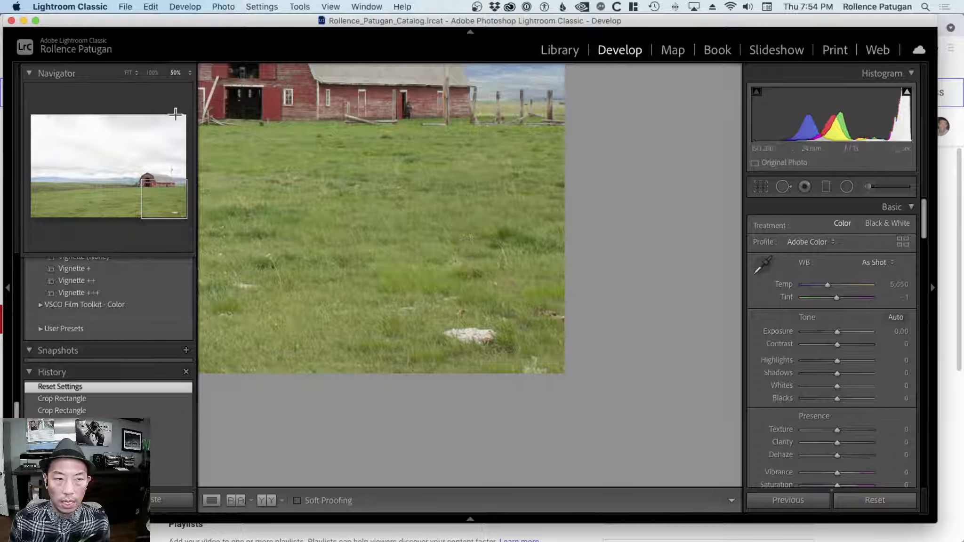
{"action": "left_click", "coordinate": [152, 73]}
{"action": "left_click_drag", "start_coordinate": [546, 372], "coordinate": [507, 277]}
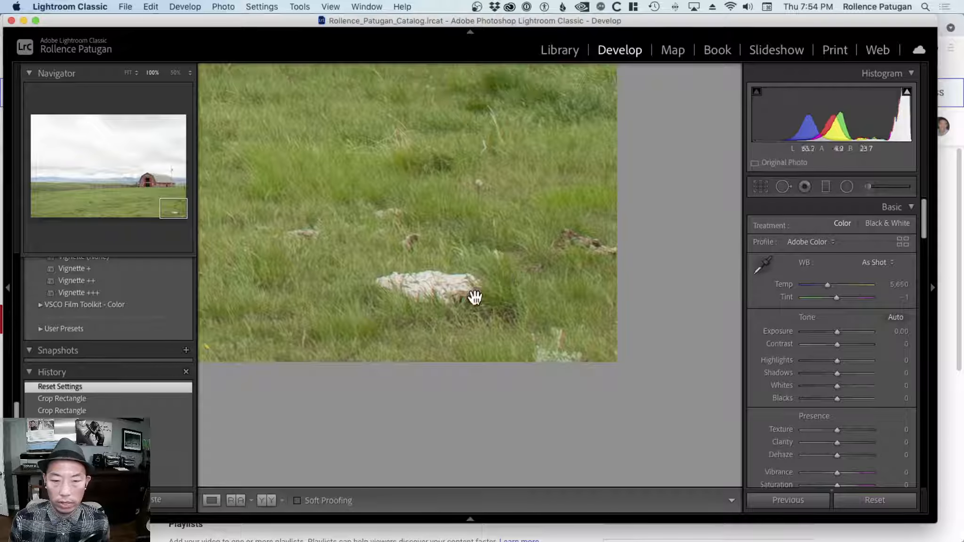
{"action": "left_click", "coordinate": [462, 264]}
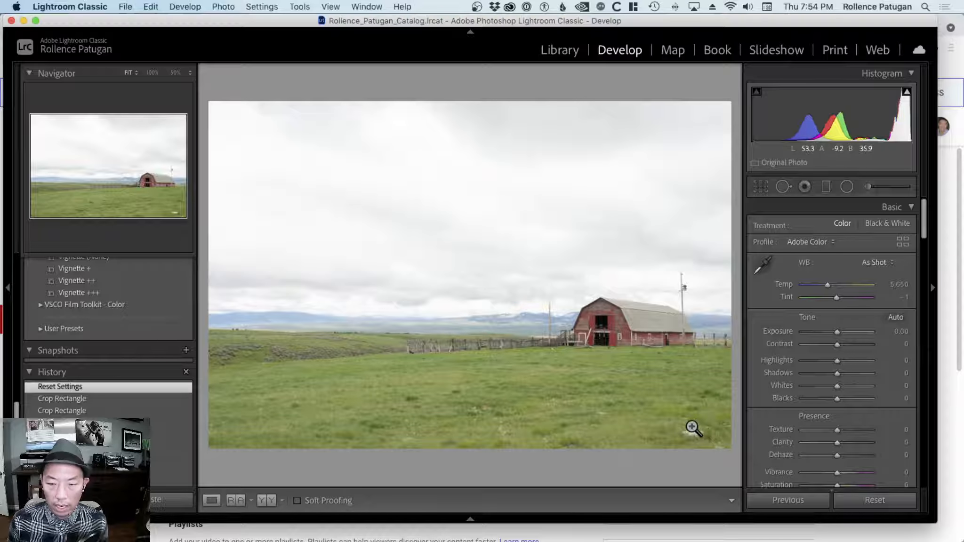
{"action": "left_click_drag", "start_coordinate": [693, 430], "coordinate": [609, 392]}
{"action": "left_click", "coordinate": [151, 73]}
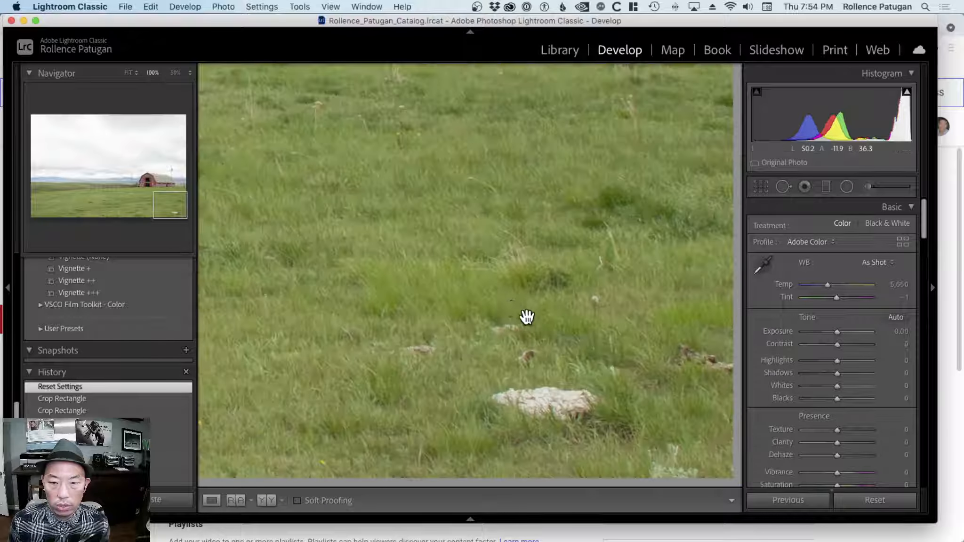
{"action": "left_click_drag", "start_coordinate": [523, 316], "coordinate": [447, 224]}
{"action": "left_click", "coordinate": [176, 74]}
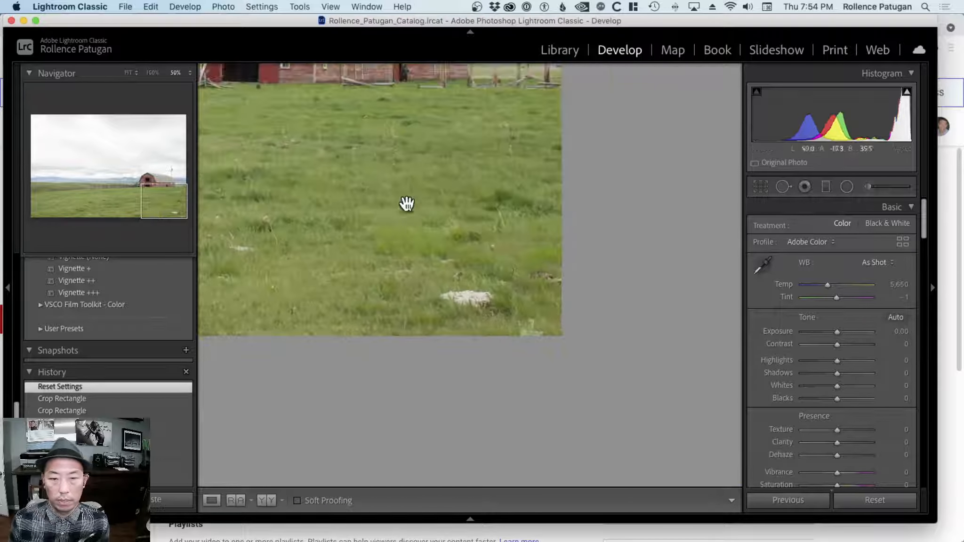
{"action": "left_click_drag", "start_coordinate": [492, 242], "coordinate": [517, 327]}
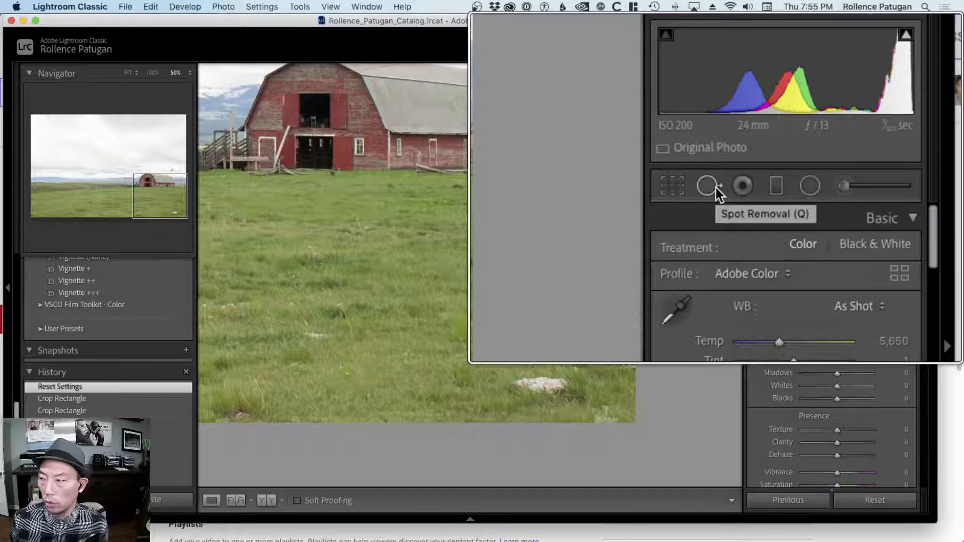
- Activate the Spot Removal tool and set its healing brush to size 82, feather 50 and opacity 100
{"action": "left_click", "coordinate": [716, 187]}
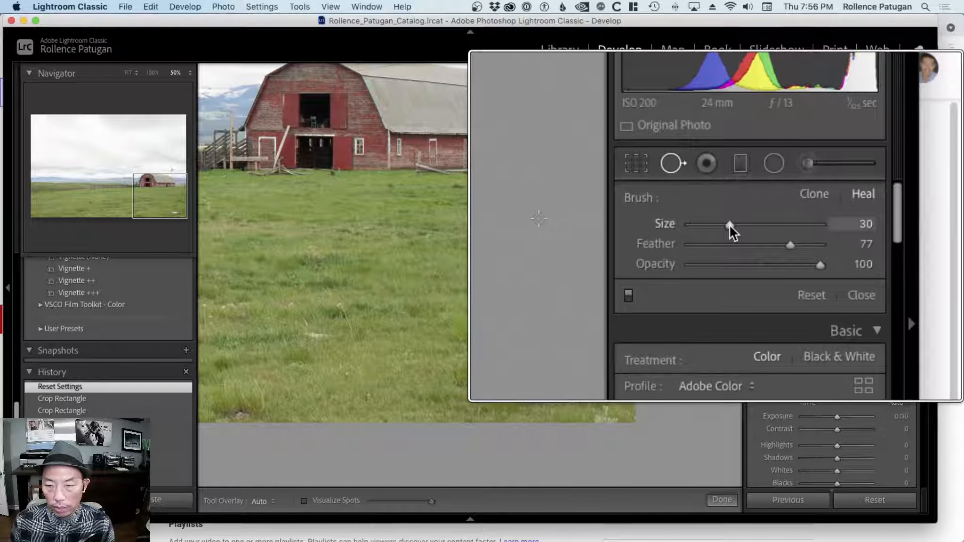
{"action": "left_click_drag", "start_coordinate": [730, 226], "coordinate": [765, 225]}
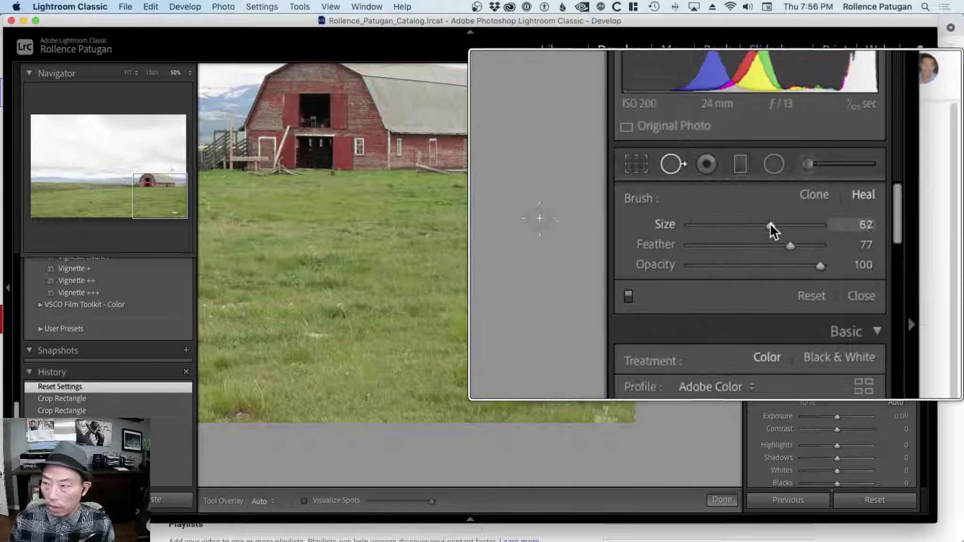
{"action": "left_click_drag", "start_coordinate": [773, 224], "coordinate": [791, 220]}
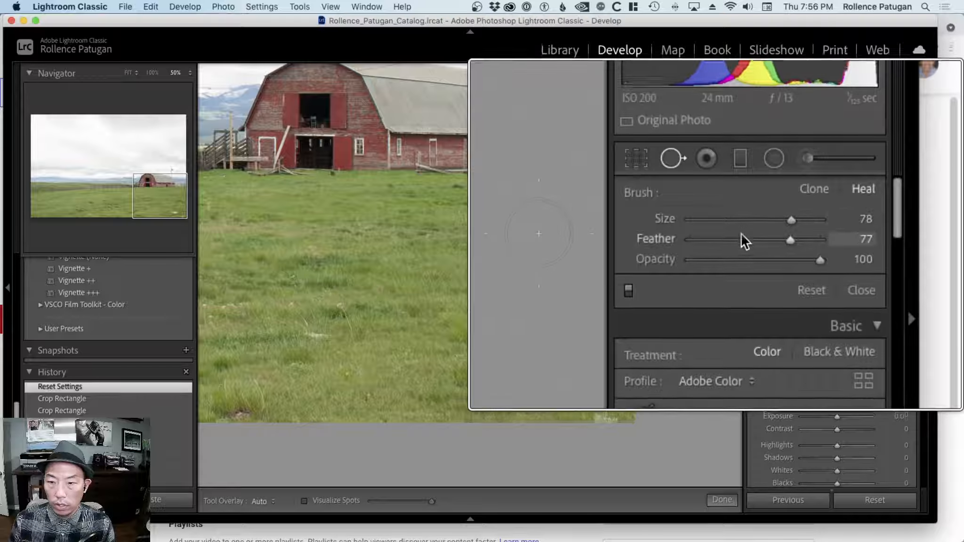
{"action": "mouse_move", "coordinate": [792, 238]}
{"action": "left_mouse_down"}
{"action": "mouse_move", "coordinate": [716, 238]}
{"action": "mouse_move", "coordinate": [778, 238]}
{"action": "mouse_move", "coordinate": [786, 234]}
{"action": "mouse_move", "coordinate": [720, 236]}
{"action": "mouse_move", "coordinate": [799, 223]}
{"action": "mouse_move", "coordinate": [716, 236]}
{"action": "left_mouse_up"}
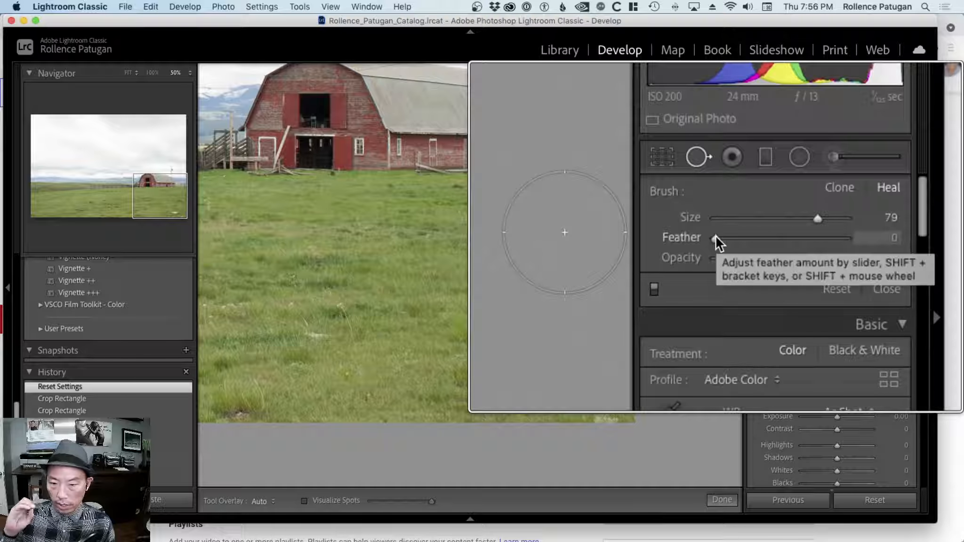
{"action": "mouse_move", "coordinate": [716, 236]}
{"action": "left_mouse_down"}
{"action": "mouse_move", "coordinate": [773, 236]}
{"action": "mouse_move", "coordinate": [757, 236]}
{"action": "left_mouse_up"}
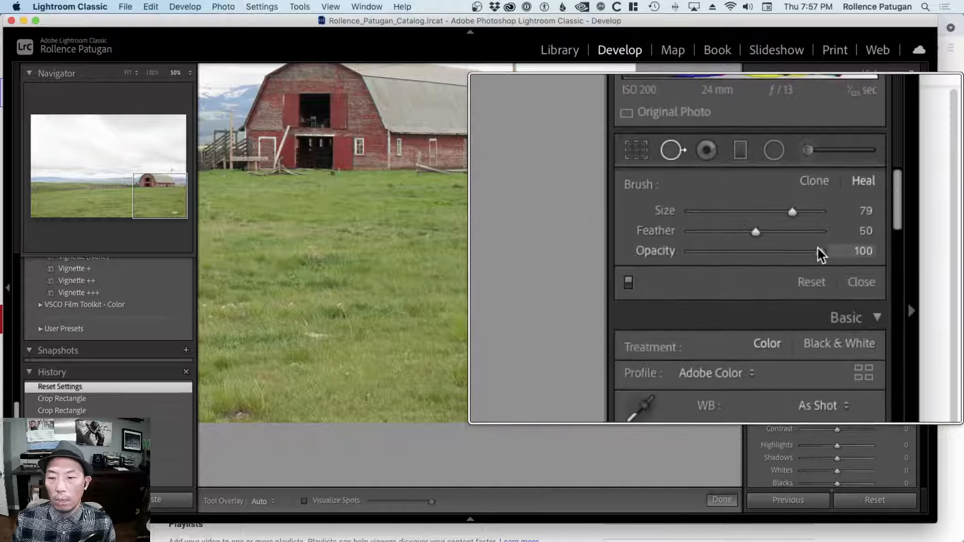
{"action": "mouse_move", "coordinate": [818, 250]}
{"action": "left_mouse_down"}
{"action": "mouse_move", "coordinate": [716, 251]}
{"action": "mouse_move", "coordinate": [833, 249]}
{"action": "left_mouse_up"}
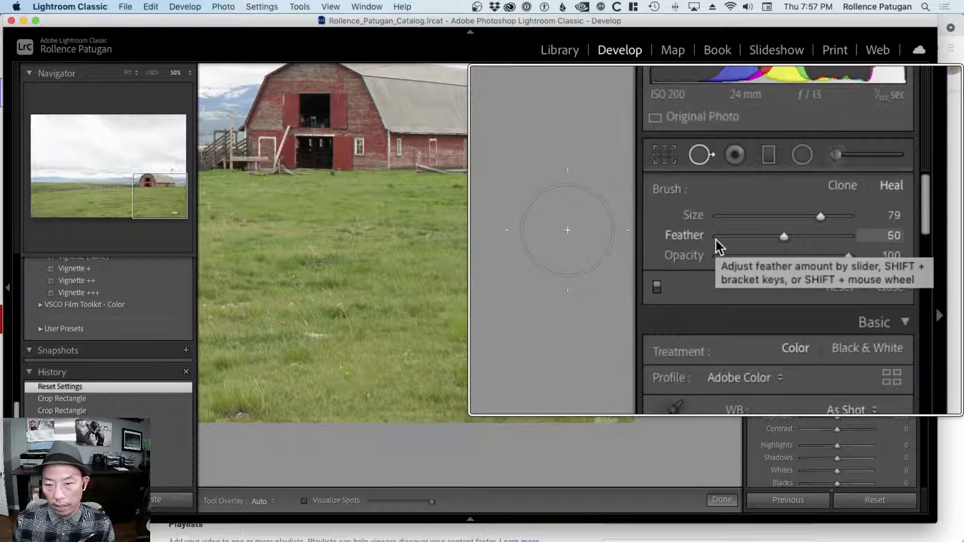
{"action": "mouse_move", "coordinate": [821, 252]}
{"action": "left_mouse_down"}
{"action": "mouse_move", "coordinate": [808, 252]}
{"action": "mouse_move", "coordinate": [821, 251]}
{"action": "left_mouse_up"}
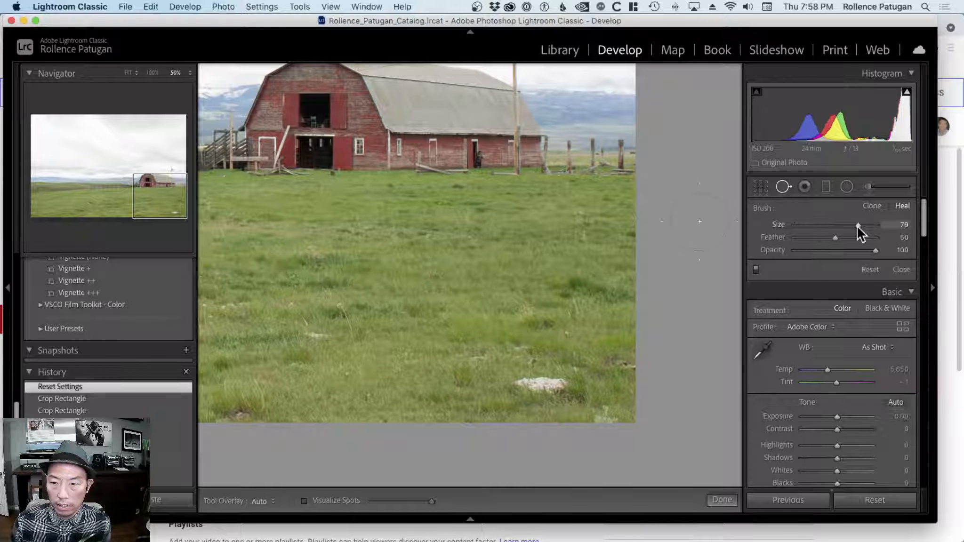
{"action": "left_click_drag", "start_coordinate": [858, 227], "coordinate": [860, 226]}
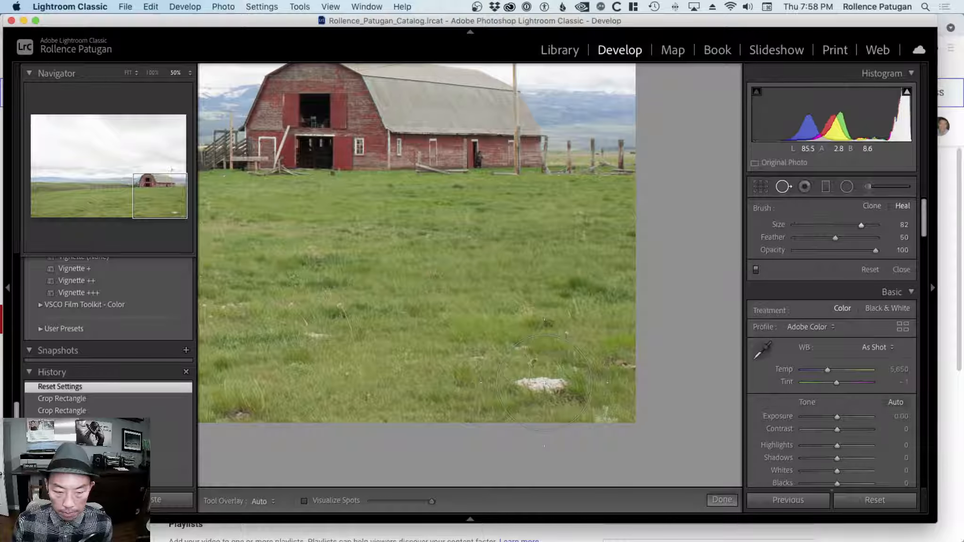
- Heal the white rock in the grass with a single spot and set the tool overlay to Always
{"action": "left_click", "coordinate": [543, 382]}
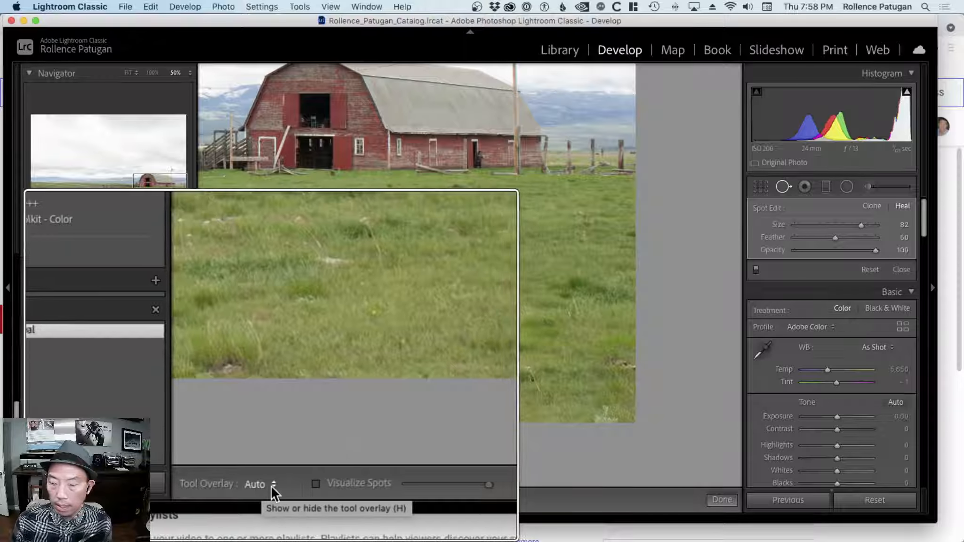
{"action": "left_click", "coordinate": [272, 486]}
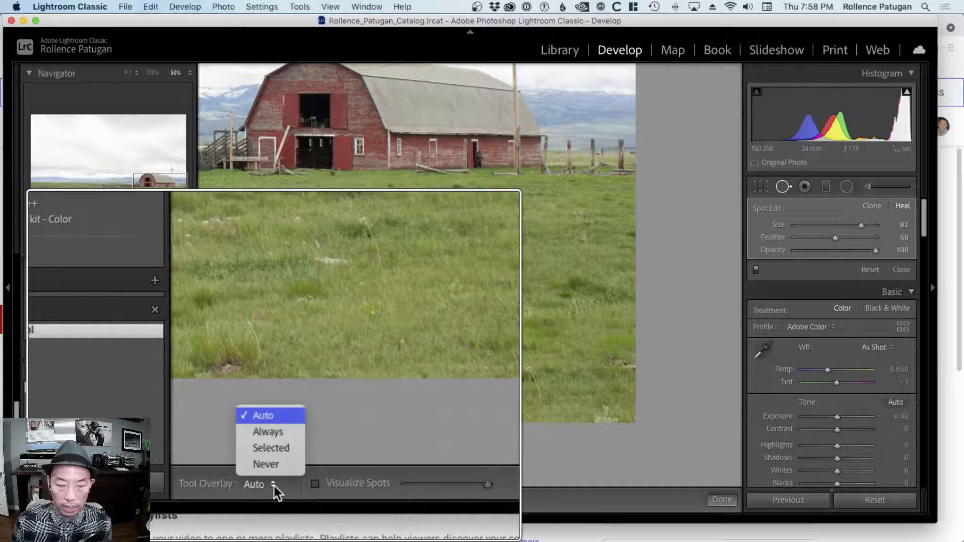
{"action": "left_click", "coordinate": [275, 431]}
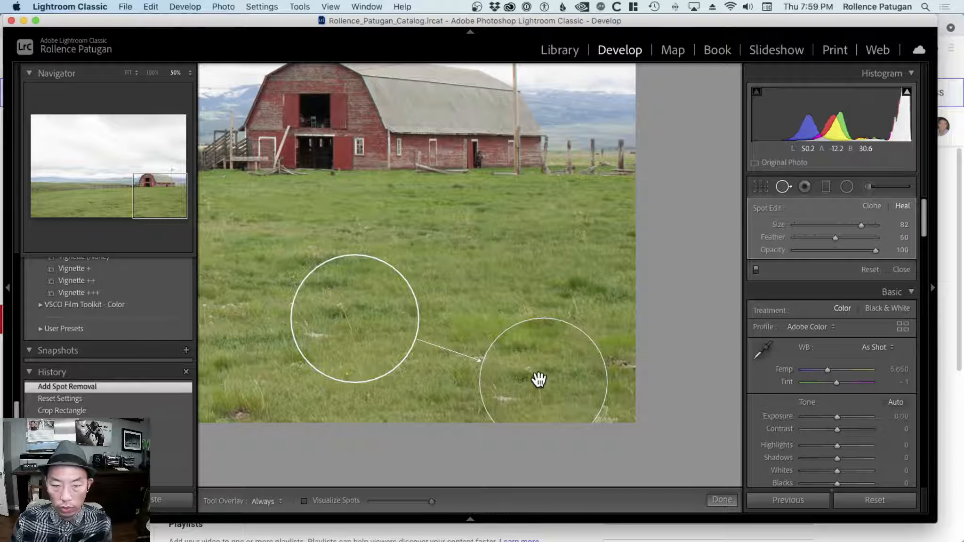
- Reposition the healing spot over the rock and move its source area to cleaner grass closer to the barn
{"action": "mouse_move", "coordinate": [577, 371]}
{"action": "left_mouse_down"}
{"action": "mouse_move", "coordinate": [560, 365]}
{"action": "mouse_move", "coordinate": [551, 258]}
{"action": "mouse_move", "coordinate": [539, 267]}
{"action": "mouse_move", "coordinate": [555, 358]}
{"action": "left_mouse_up"}
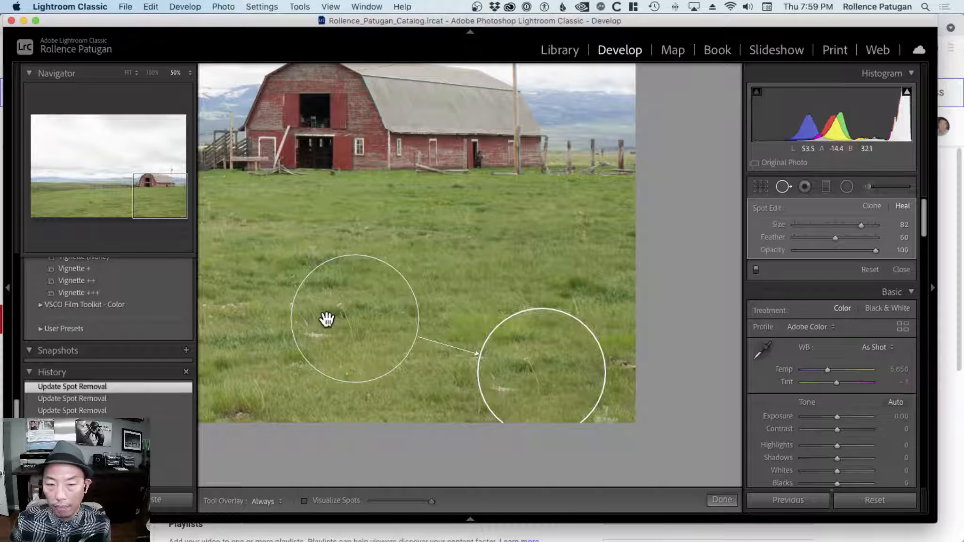
{"action": "mouse_move", "coordinate": [364, 289]}
{"action": "left_mouse_down"}
{"action": "mouse_move", "coordinate": [383, 256]}
{"action": "mouse_move", "coordinate": [366, 263]}
{"action": "mouse_move", "coordinate": [359, 320]}
{"action": "left_mouse_up"}
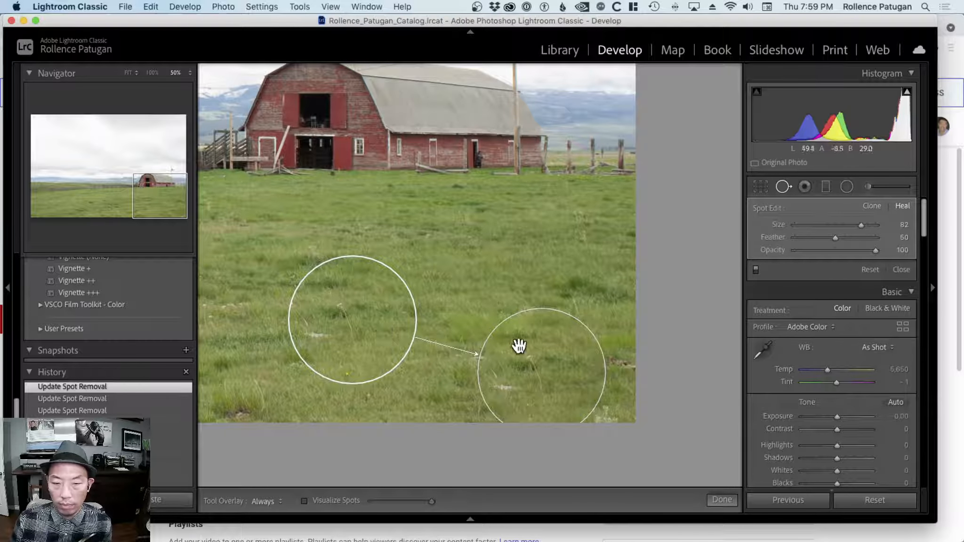
{"action": "mouse_move", "coordinate": [383, 319]}
{"action": "left_mouse_down"}
{"action": "mouse_move", "coordinate": [429, 264]}
{"action": "mouse_move", "coordinate": [429, 247]}
{"action": "left_mouse_up"}
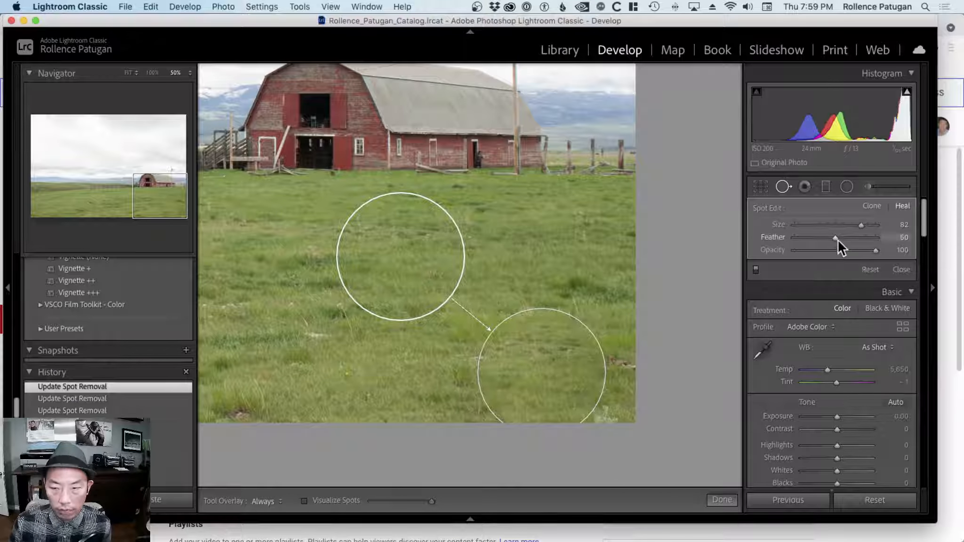
- Set the healing spot's feather to 0 and the tool overlay back to Auto
{"action": "mouse_move", "coordinate": [835, 238]}
{"action": "left_mouse_down"}
{"action": "mouse_move", "coordinate": [761, 239]}
{"action": "mouse_move", "coordinate": [829, 232]}
{"action": "left_mouse_up"}
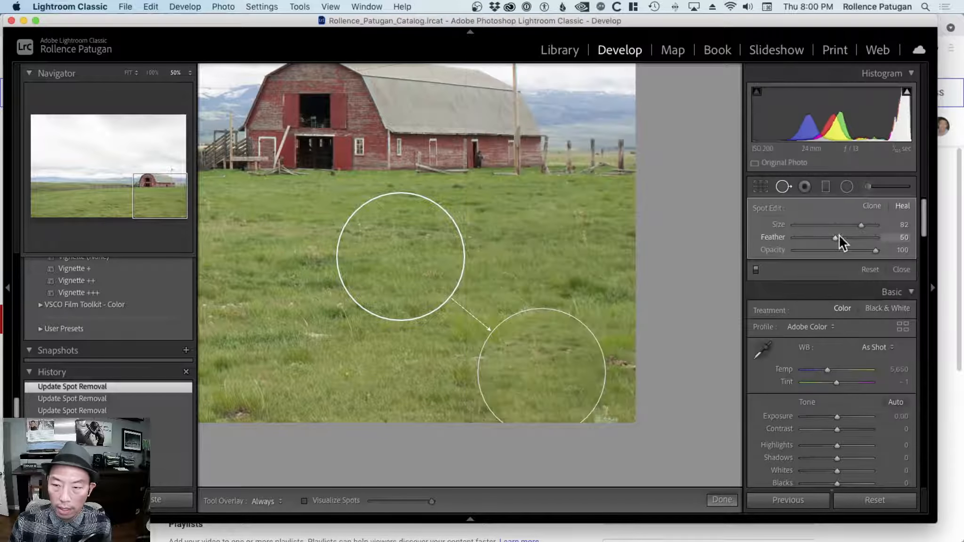
{"action": "left_click_drag", "start_coordinate": [839, 236], "coordinate": [736, 235]}
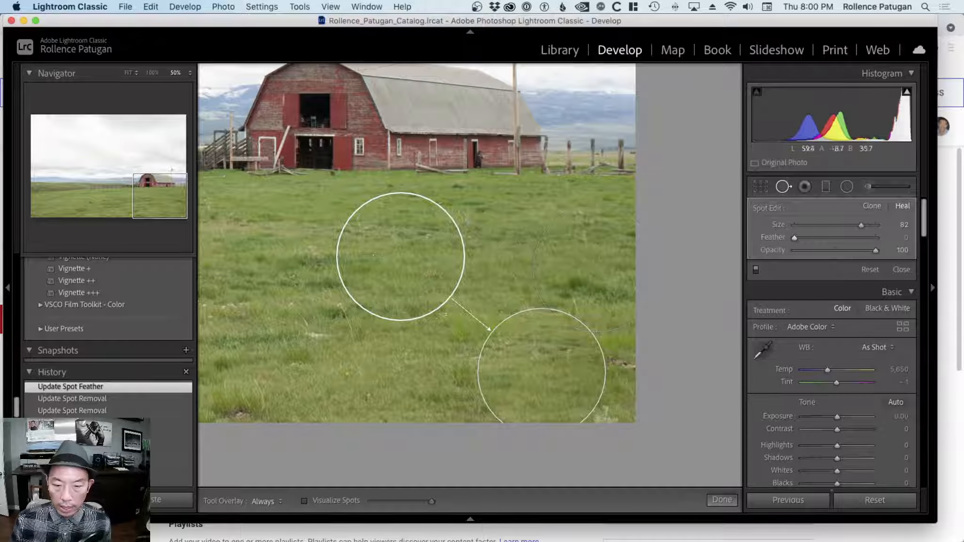
{"action": "left_click", "coordinate": [280, 501]}
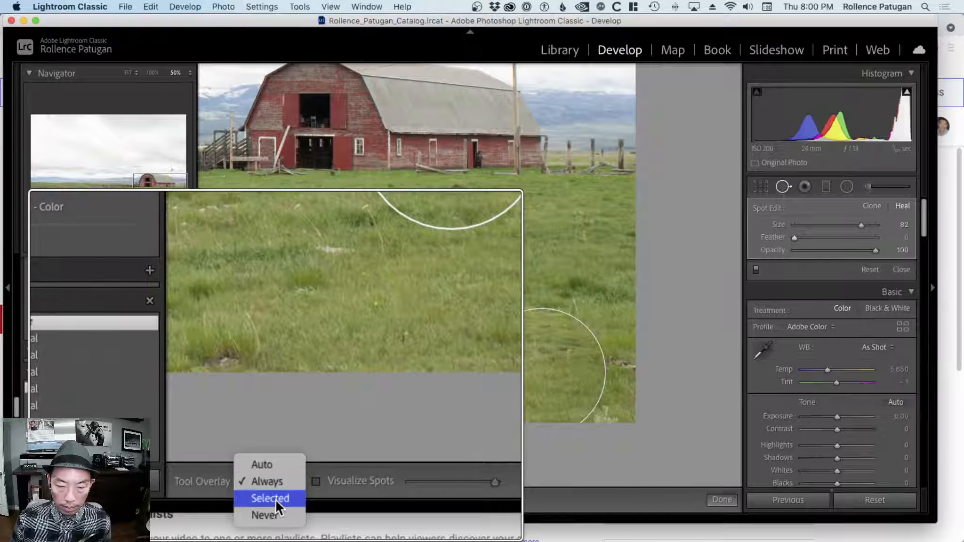
{"action": "left_click", "coordinate": [277, 469]}
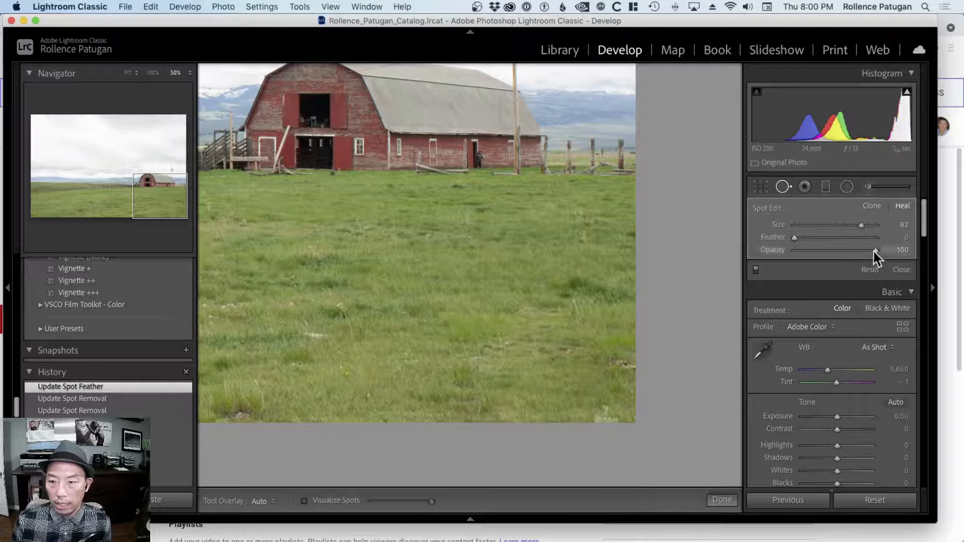
- Soften the healed patch over the rock by setting the spot's feather to 82
{"action": "left_click_drag", "start_coordinate": [796, 239], "coordinate": [753, 229]}
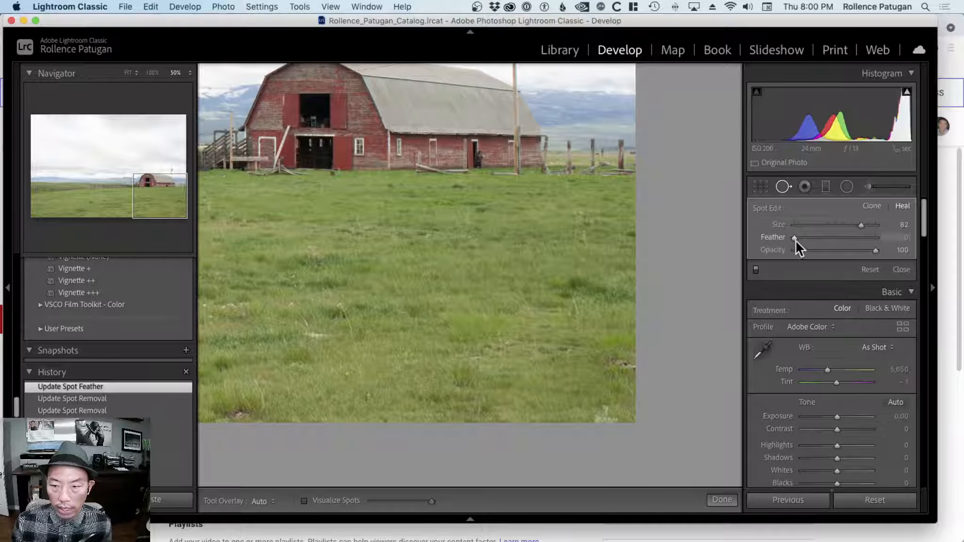
{"action": "left_click_drag", "start_coordinate": [796, 242], "coordinate": [848, 238]}
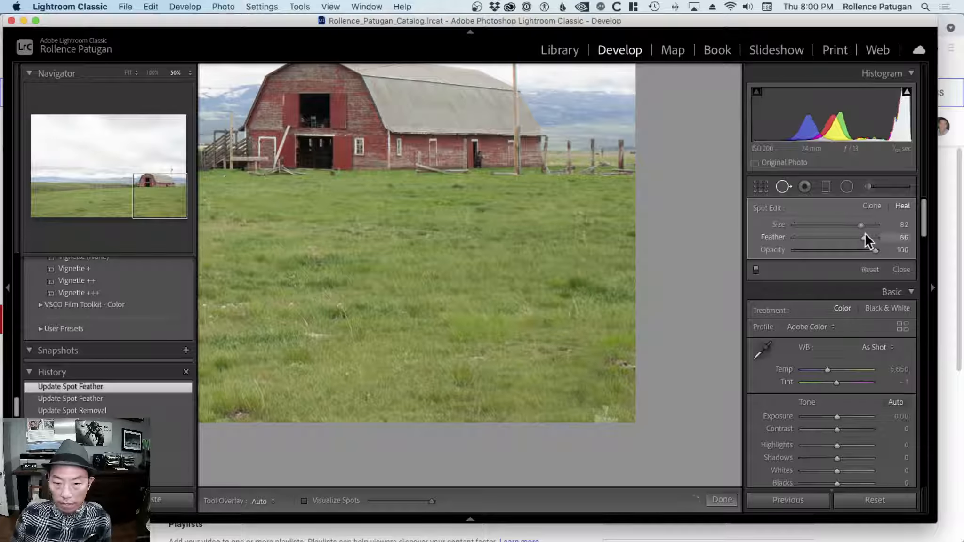
{"action": "mouse_move", "coordinate": [863, 233]}
{"action": "left_mouse_down"}
{"action": "mouse_move", "coordinate": [850, 235]}
{"action": "mouse_move", "coordinate": [863, 235]}
{"action": "left_mouse_up"}
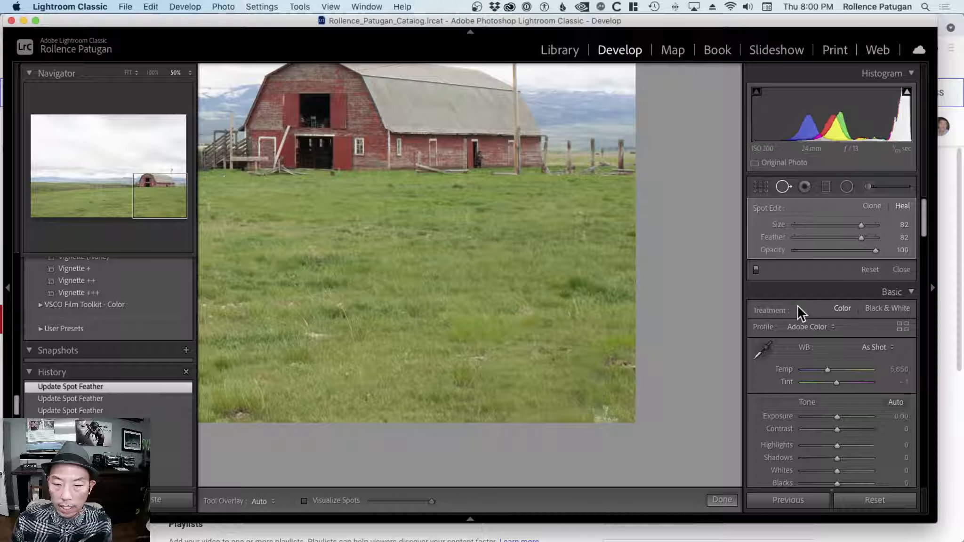
{"action": "left_click", "coordinate": [560, 341]}
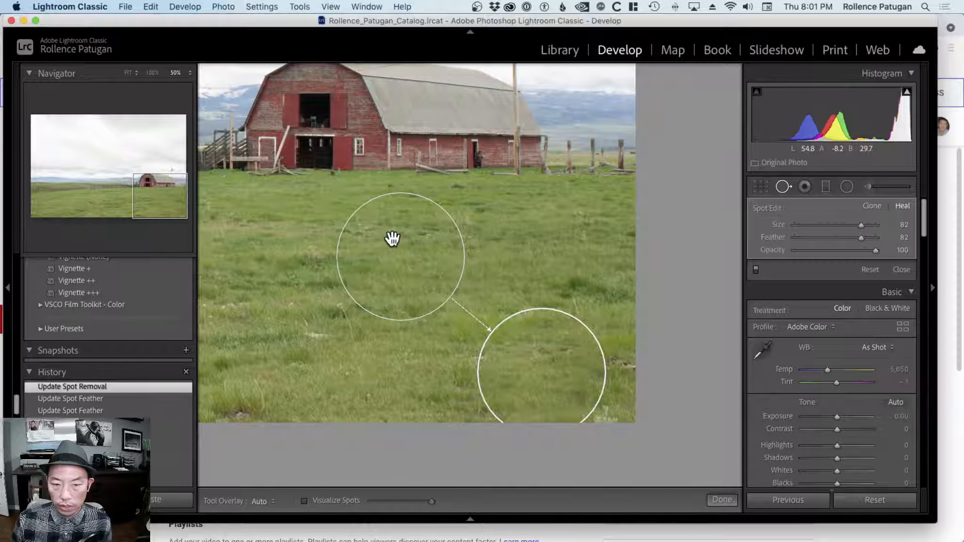
- Switch the rock's spot to Clone with feather 0 and move its source area to the grass farther left, around the pale patch
{"action": "mouse_move", "coordinate": [392, 238]}
{"action": "left_mouse_down"}
{"action": "mouse_move", "coordinate": [404, 232]}
{"action": "mouse_move", "coordinate": [396, 223]}
{"action": "mouse_move", "coordinate": [379, 233]}
{"action": "mouse_move", "coordinate": [390, 230]}
{"action": "left_mouse_up"}
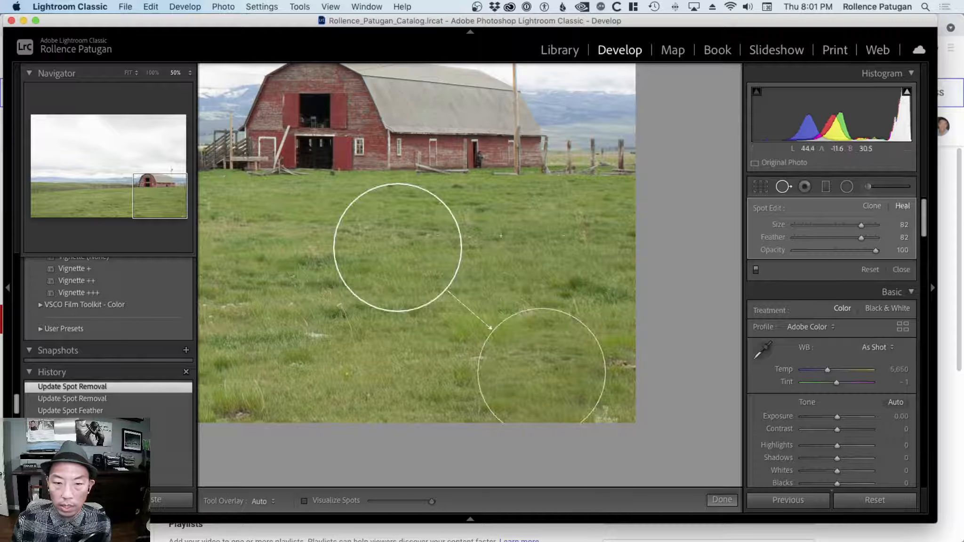
{"action": "left_click", "coordinate": [864, 206]}
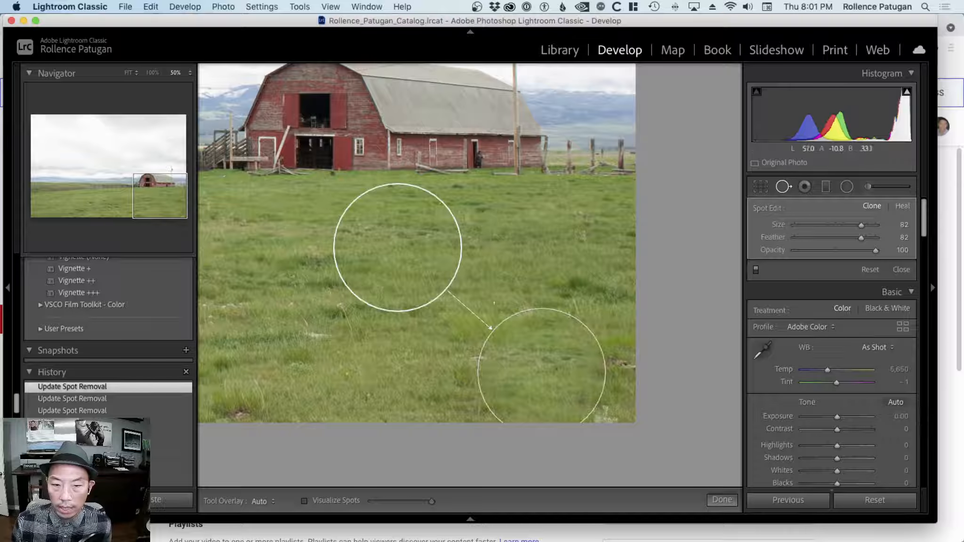
{"action": "mouse_move", "coordinate": [406, 271]}
{"action": "left_mouse_down"}
{"action": "mouse_move", "coordinate": [358, 297]}
{"action": "mouse_move", "coordinate": [337, 327]}
{"action": "left_mouse_up"}
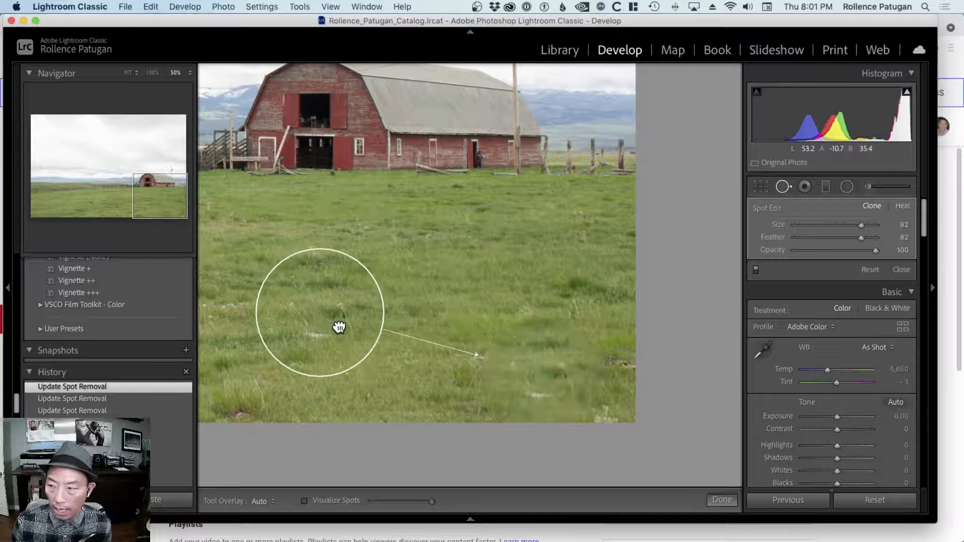
{"action": "left_click_drag", "start_coordinate": [860, 237], "coordinate": [753, 245]}
{"action": "left_click_drag", "start_coordinate": [307, 308], "coordinate": [305, 293]}
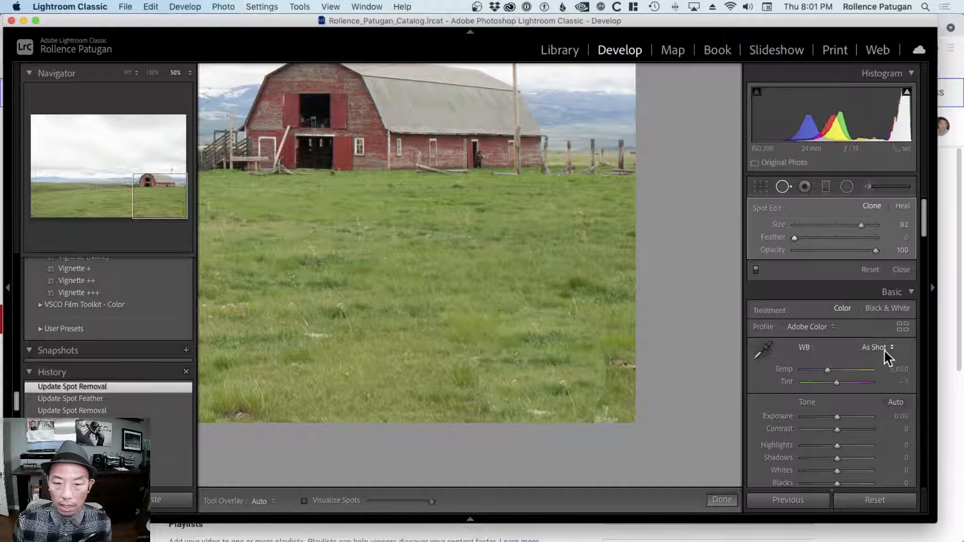
- Compare the patch over the rock in Heal and Clone modes, leaving the spot set to Heal
{"action": "left_click", "coordinate": [902, 206]}
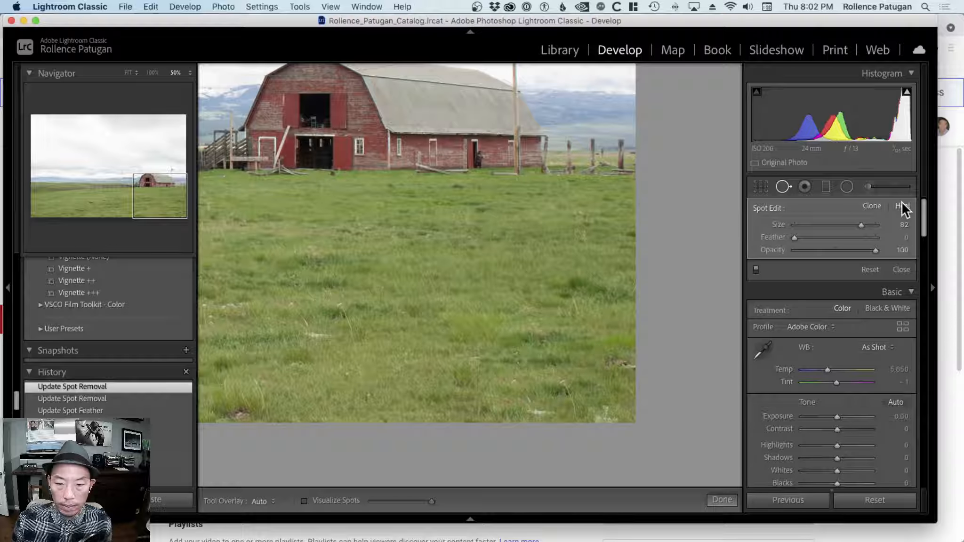
{"action": "left_click", "coordinate": [866, 206]}
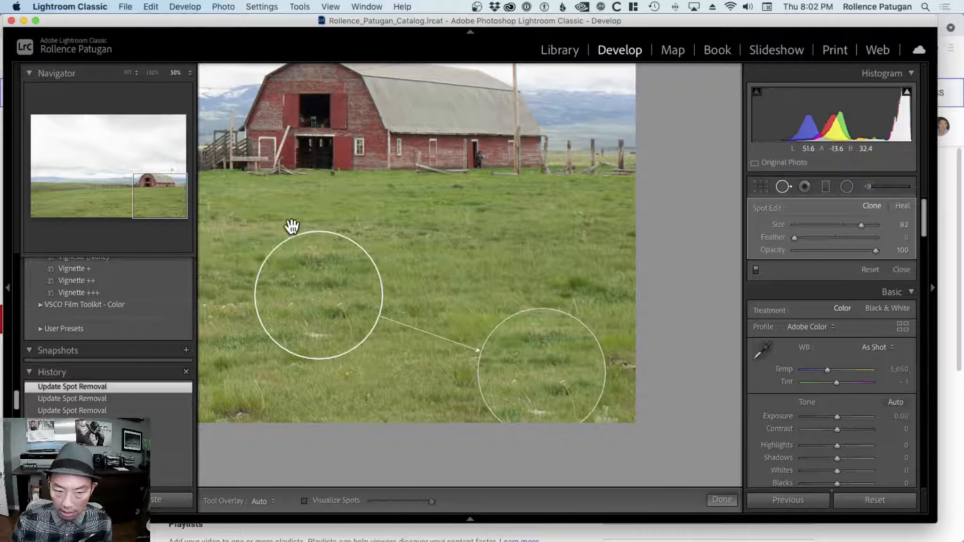
{"action": "left_click", "coordinate": [902, 206]}
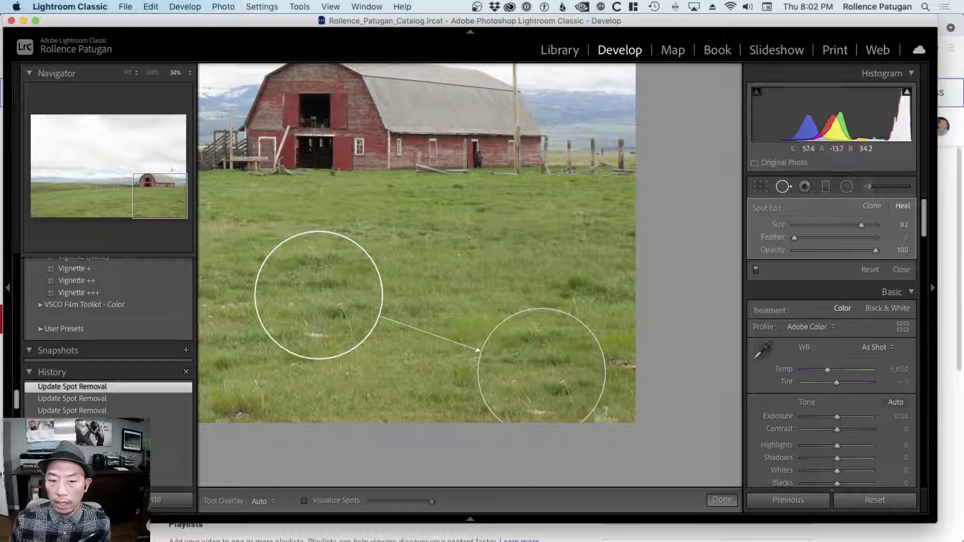
- Fit the whole photo in view and examine the middle of the sky closely for dust specks
{"action": "left_click", "coordinate": [127, 73]}
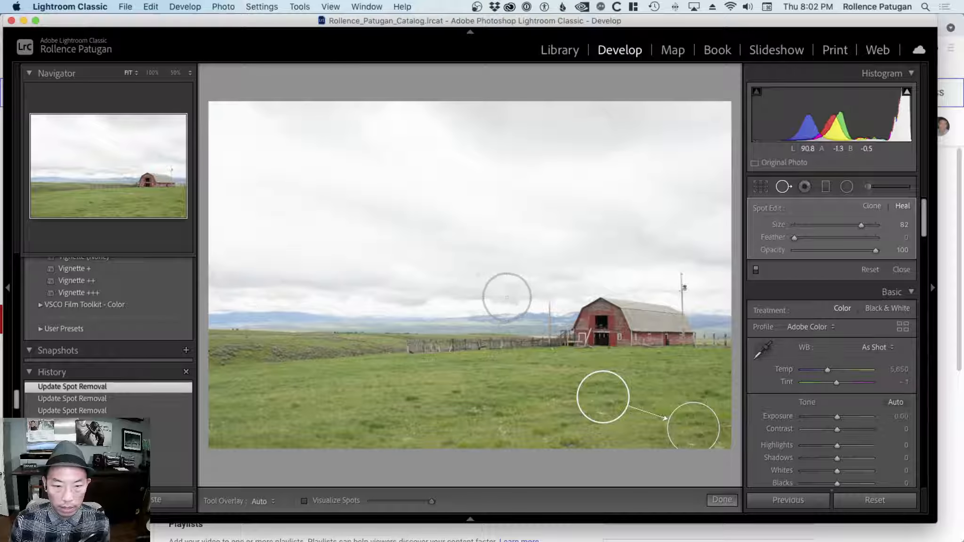
{"action": "key", "text": "z"}
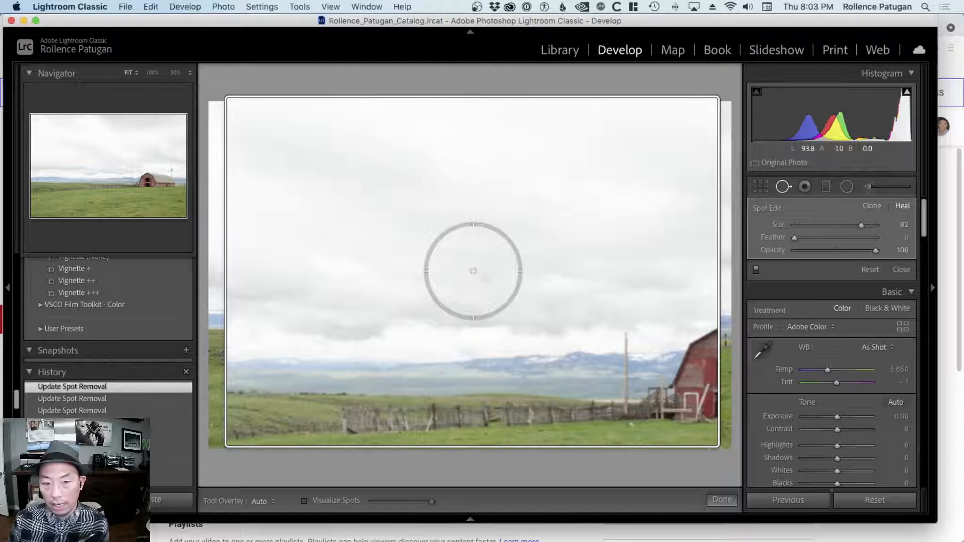
{"action": "scroll", "coordinate": [473, 271], "scroll_direction": "down", "scroll_amount": 5}
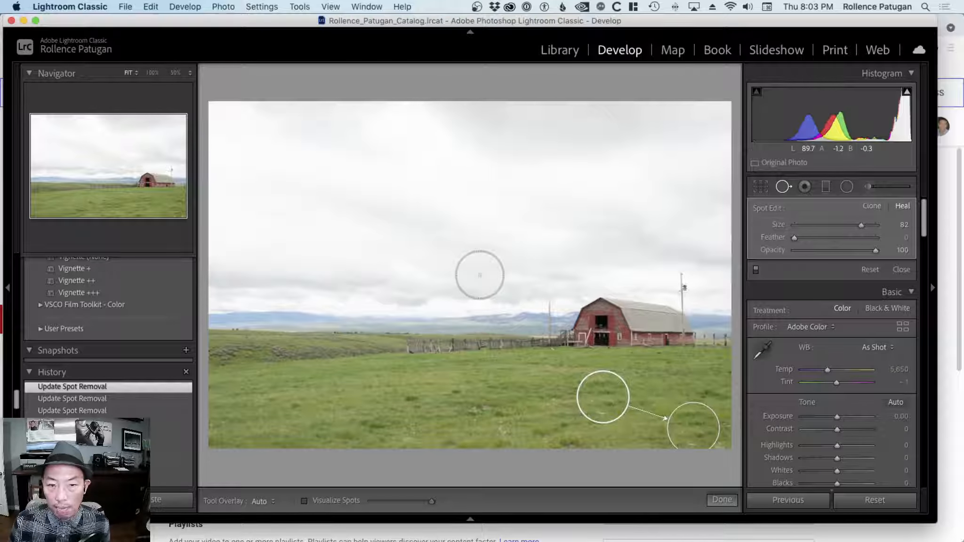
{"action": "scroll", "coordinate": [479, 275], "scroll_direction": "up", "scroll_amount": 5}
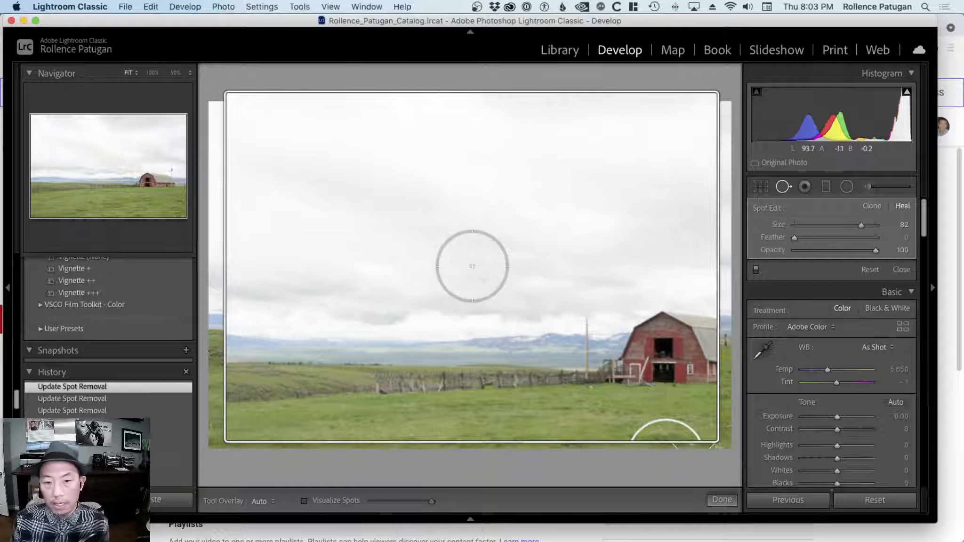
{"action": "scroll", "coordinate": [475, 267], "scroll_direction": "down", "scroll_amount": 2}
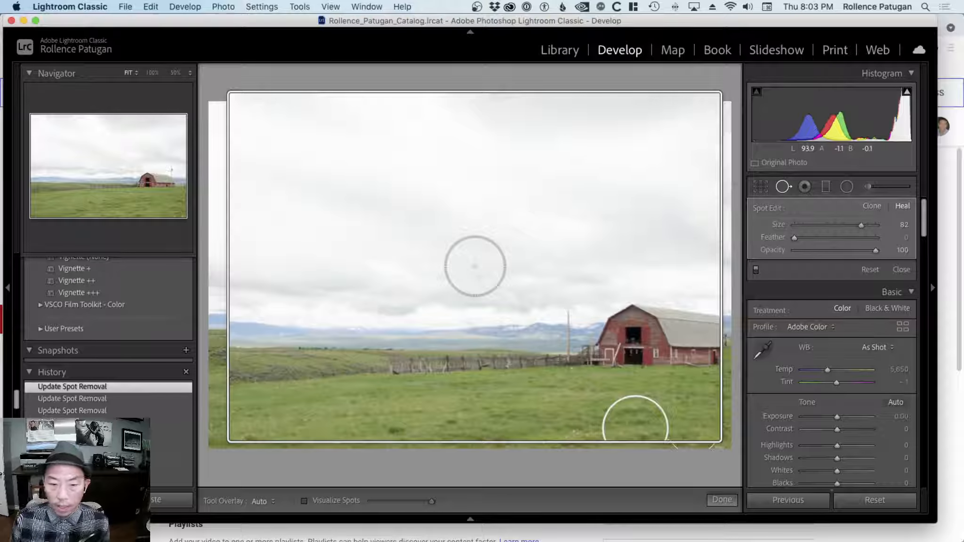
{"action": "scroll", "coordinate": [480, 276], "scroll_direction": "down", "scroll_amount": 2}
{"action": "scroll", "coordinate": [478, 277], "scroll_direction": "up", "scroll_amount": 5}
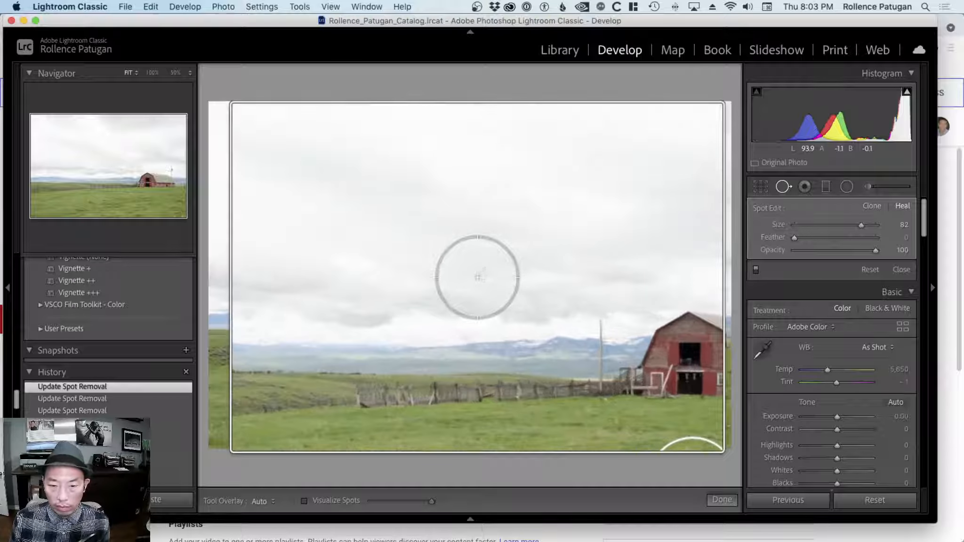
{"action": "scroll", "coordinate": [478, 277], "scroll_direction": "up", "scroll_amount": 2}
{"action": "scroll", "coordinate": [478, 277], "scroll_direction": "down", "scroll_amount": 5}
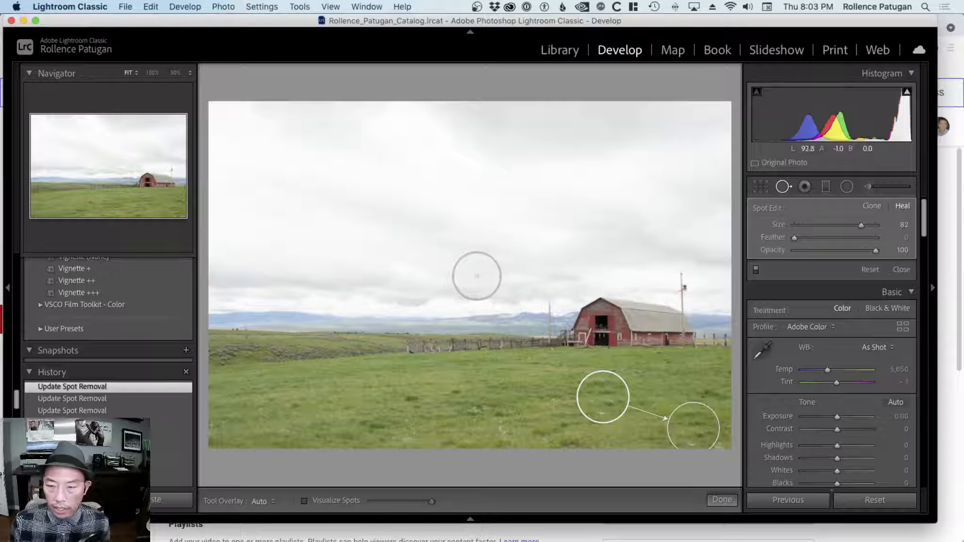
{"action": "scroll", "coordinate": [479, 278], "scroll_direction": "up", "scroll_amount": 5}
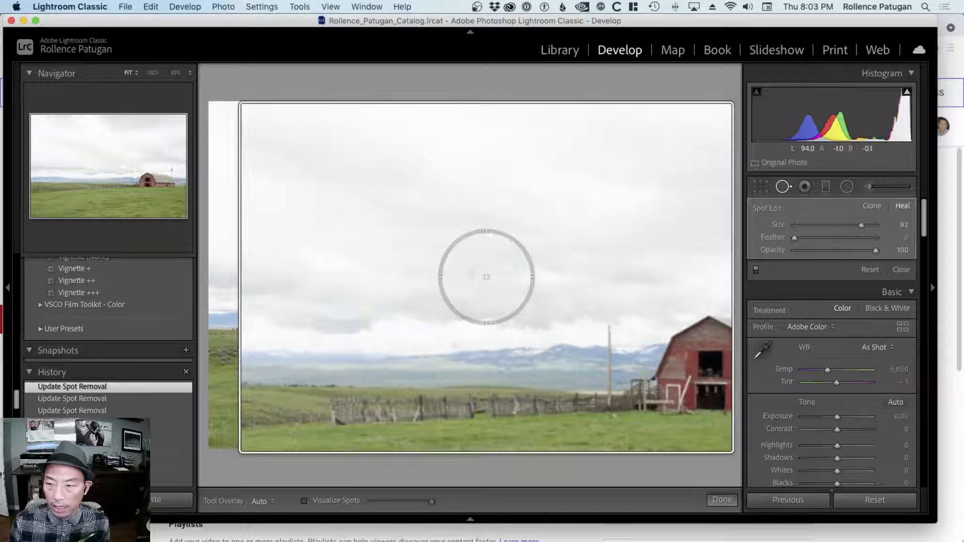
{"action": "key", "text": "alt+super+8"}
{"action": "key", "text": "alt+super+8"}
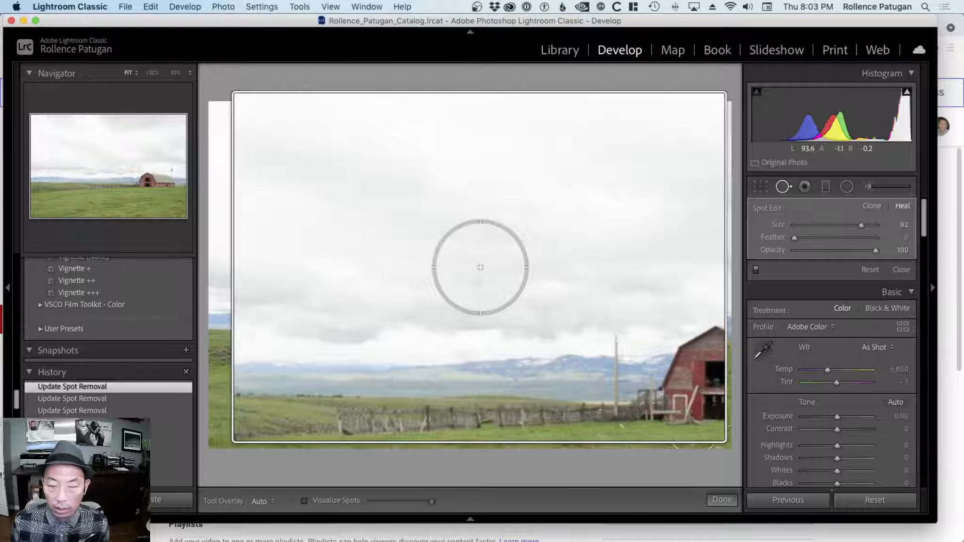
- Set the feather to 49 and heal the dust speck in the sky and the dark patch in the grass
{"action": "scroll", "coordinate": [480, 268], "scroll_direction": "down", "scroll_amount": 5}
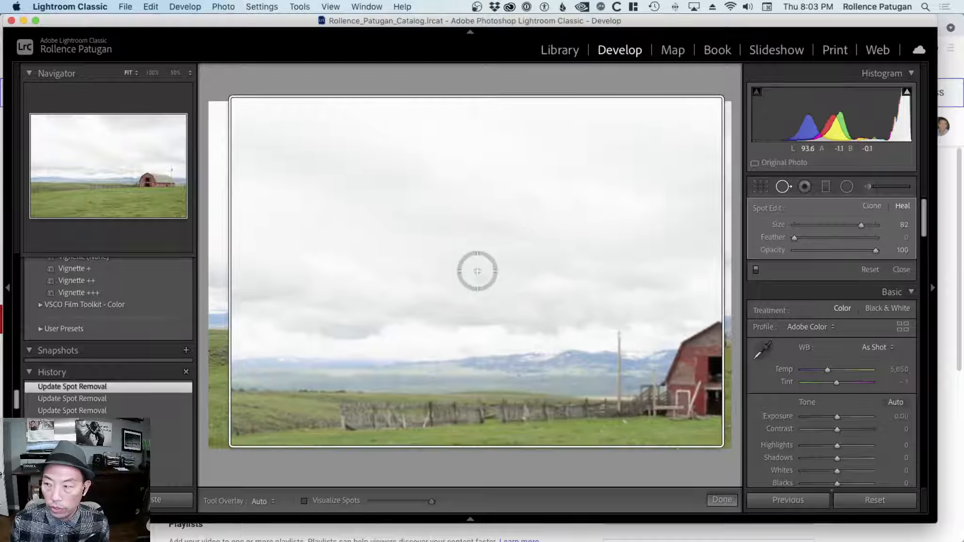
{"action": "scroll", "coordinate": [478, 274], "scroll_direction": "up", "scroll_amount": 2}
{"action": "scroll", "coordinate": [478, 274], "scroll_direction": "down", "scroll_amount": 2}
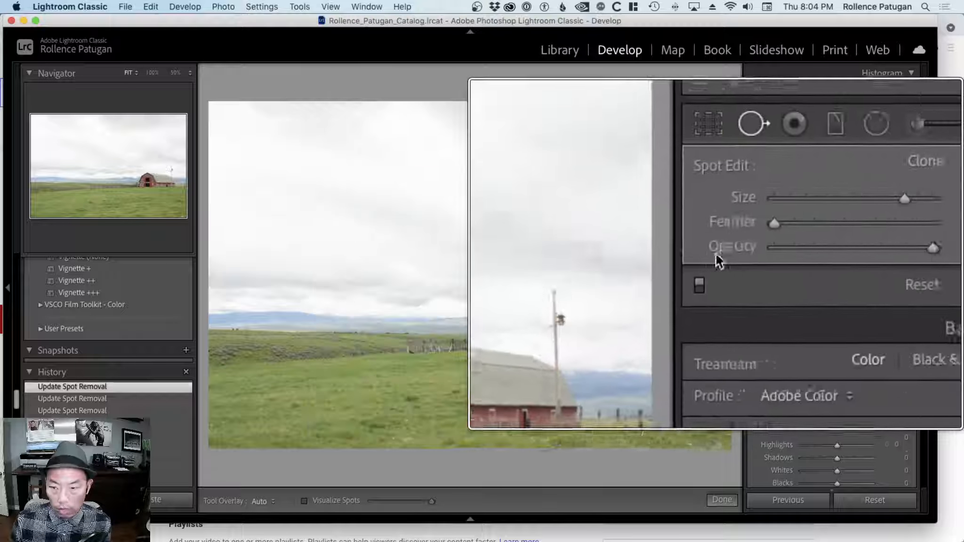
{"action": "left_click_drag", "start_coordinate": [725, 240], "coordinate": [804, 240]}
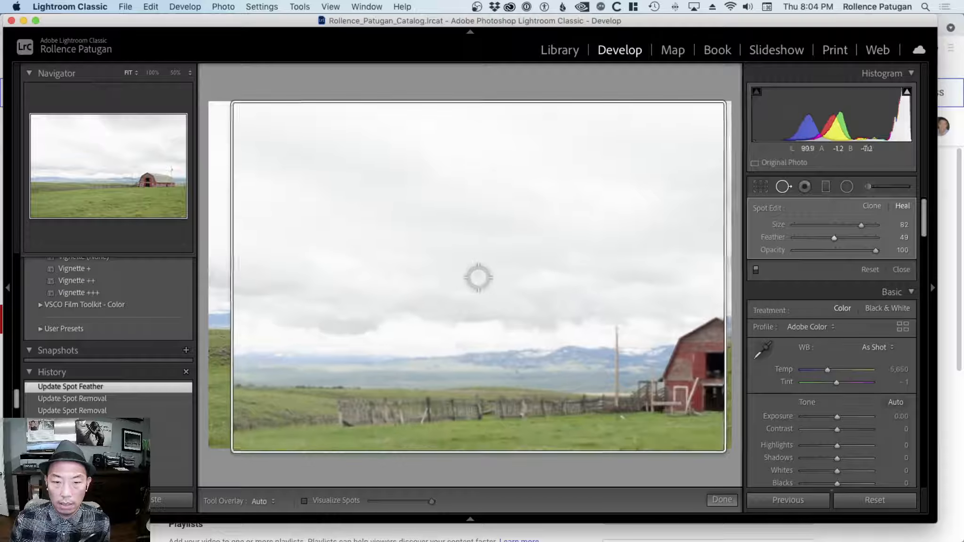
{"action": "left_click", "coordinate": [479, 275]}
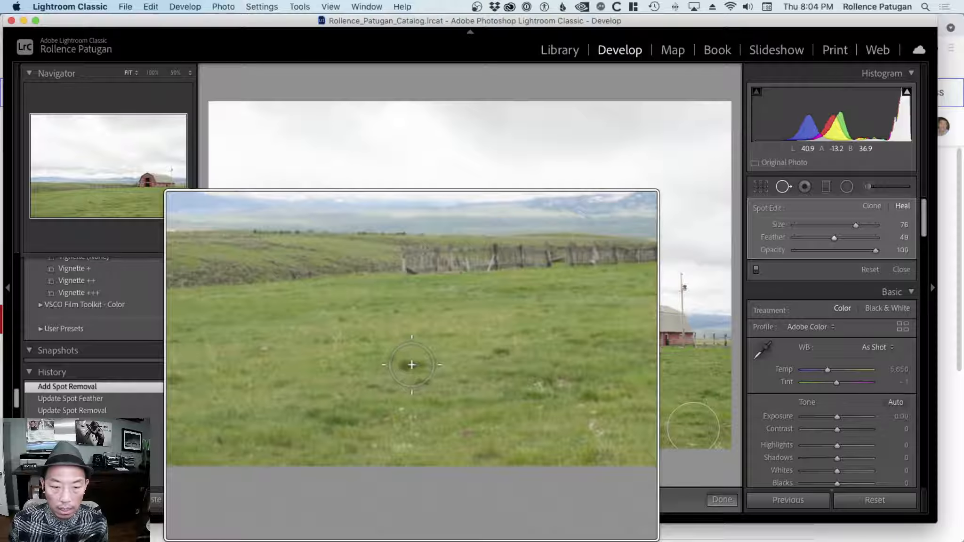
{"action": "left_click", "coordinate": [411, 365]}
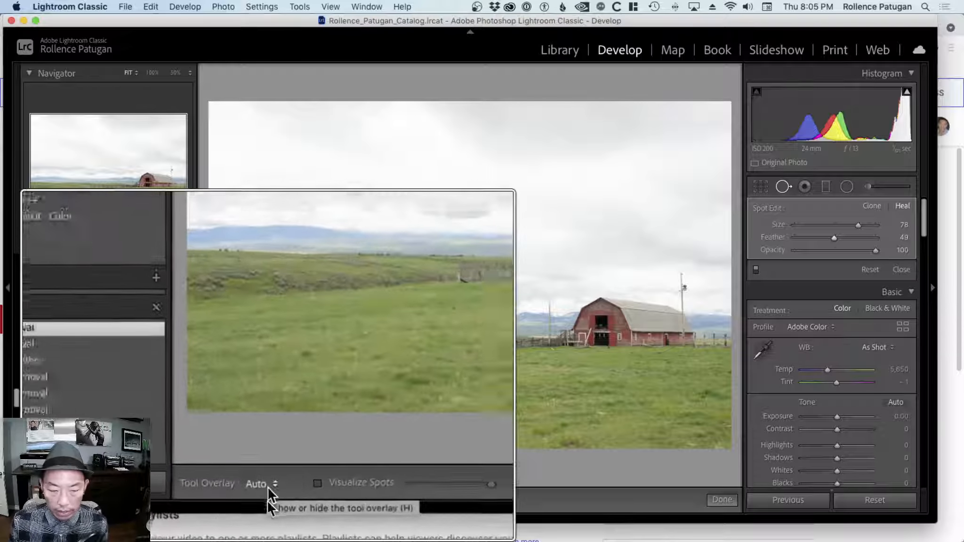
- Hide the spot markers by setting the tool overlay to Never, toggling it repeatedly and finishing on Auto
{"action": "left_click", "coordinate": [269, 501]}
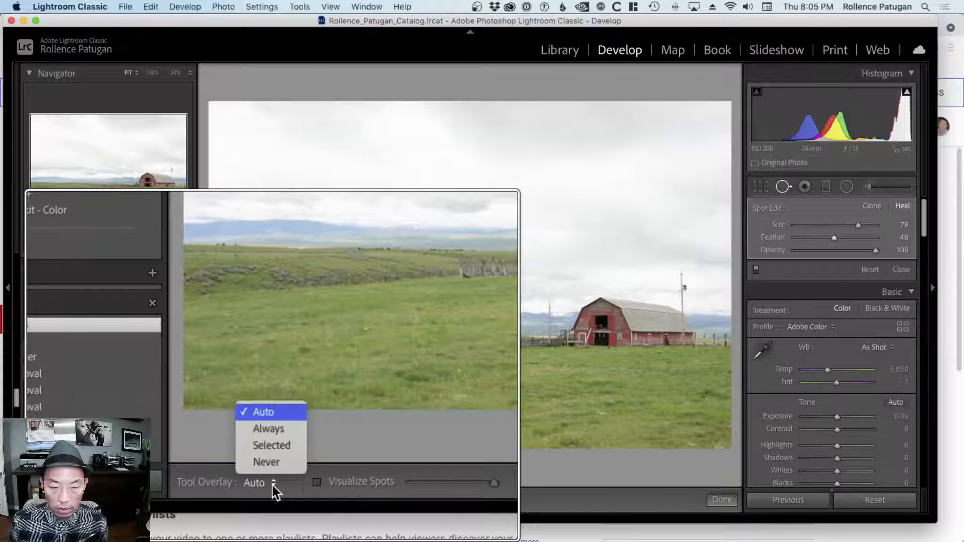
{"action": "left_click", "coordinate": [273, 461]}
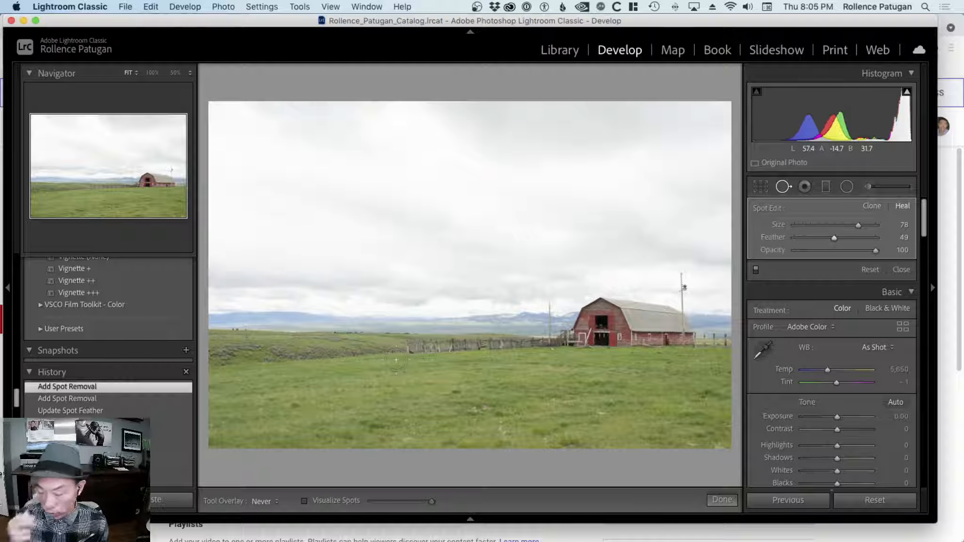
{"action": "key", "text": "h"}
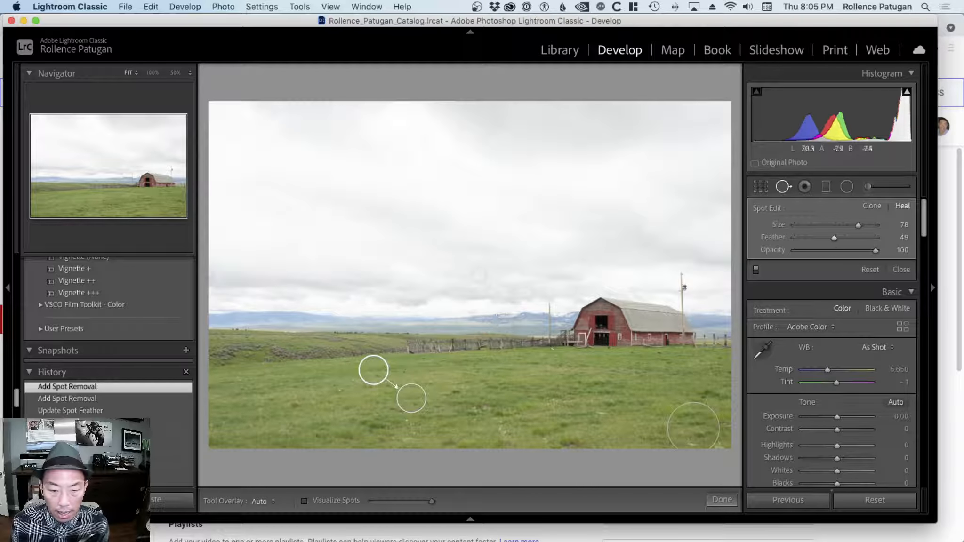
{"action": "key", "text": "h"}
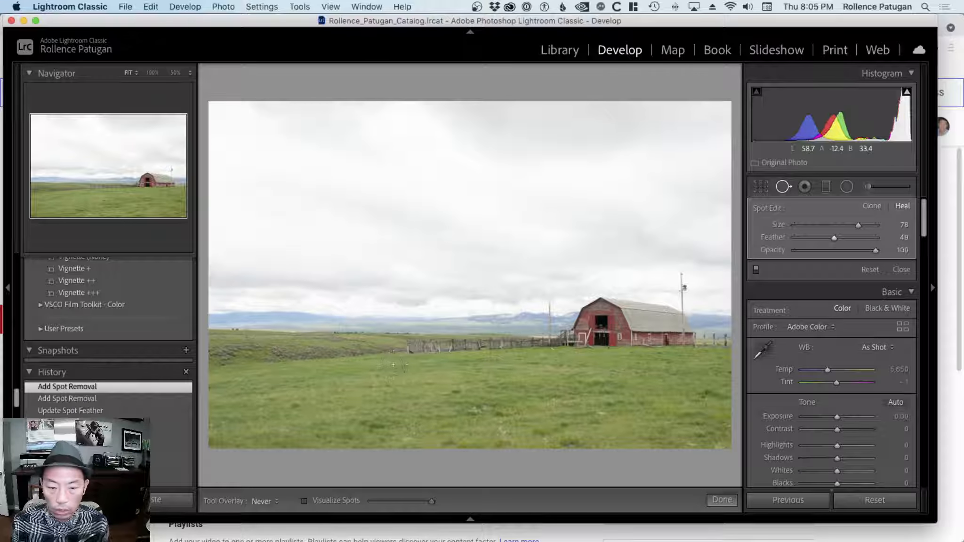
{"action": "key", "text": "h"}
{"action": "key", "text": "h"}
{"action": "key", "text": "h"}
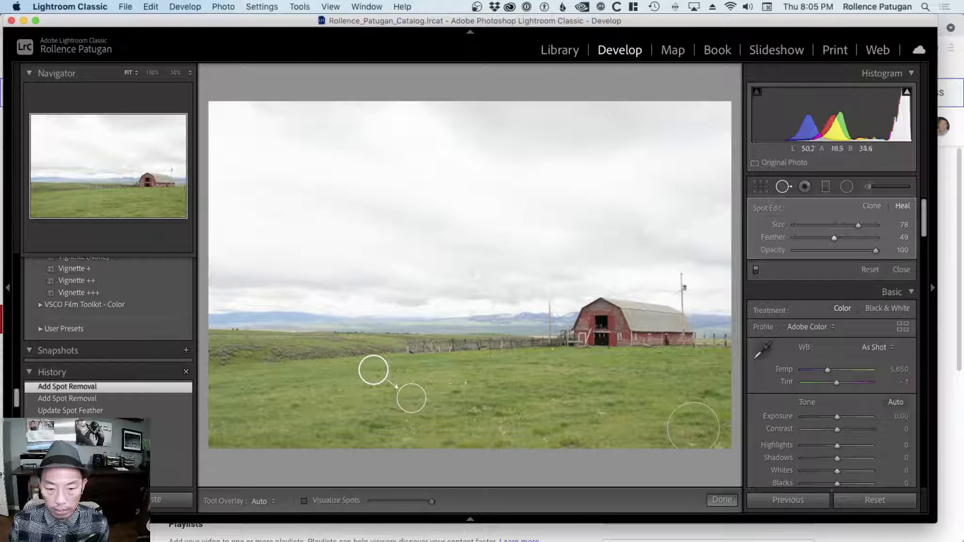
- Select the sky and rock spots to check their source areas, and delete the healing spot in the grass left of the barn
{"action": "scroll", "coordinate": [370, 237], "scroll_direction": "up", "scroll_amount": 3}
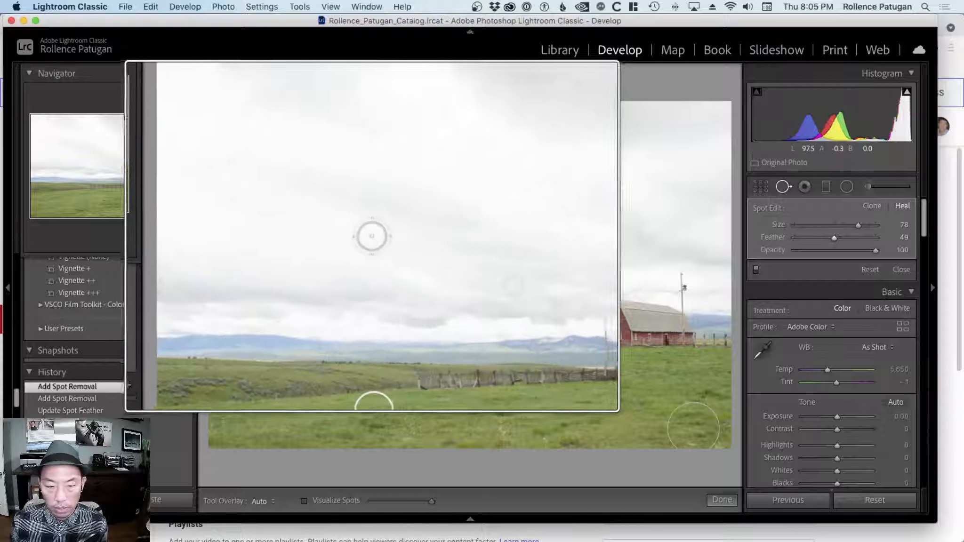
{"action": "scroll", "coordinate": [371, 238], "scroll_direction": "down", "scroll_amount": 3}
{"action": "scroll", "coordinate": [255, 509], "scroll_direction": "up", "scroll_amount": 5}
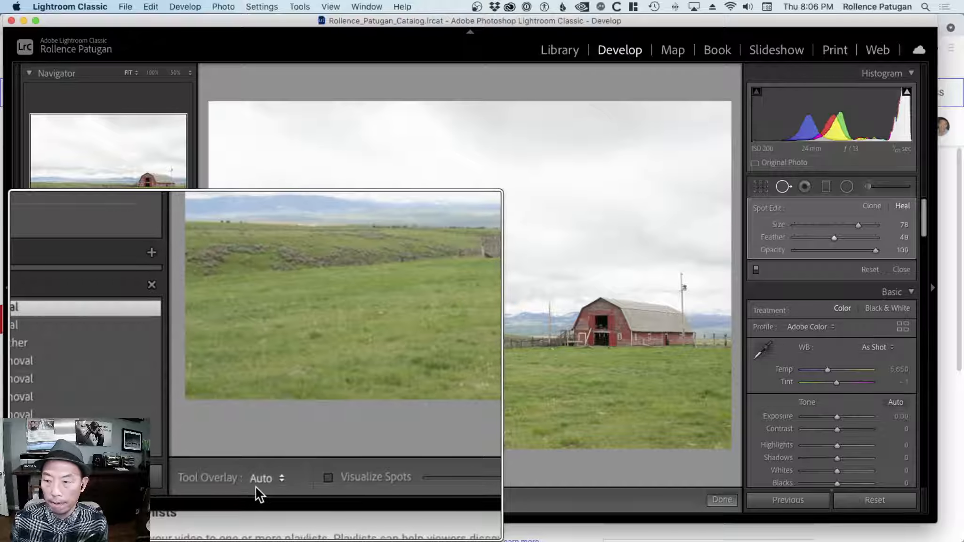
{"action": "scroll", "coordinate": [256, 487], "scroll_direction": "down", "scroll_amount": 5}
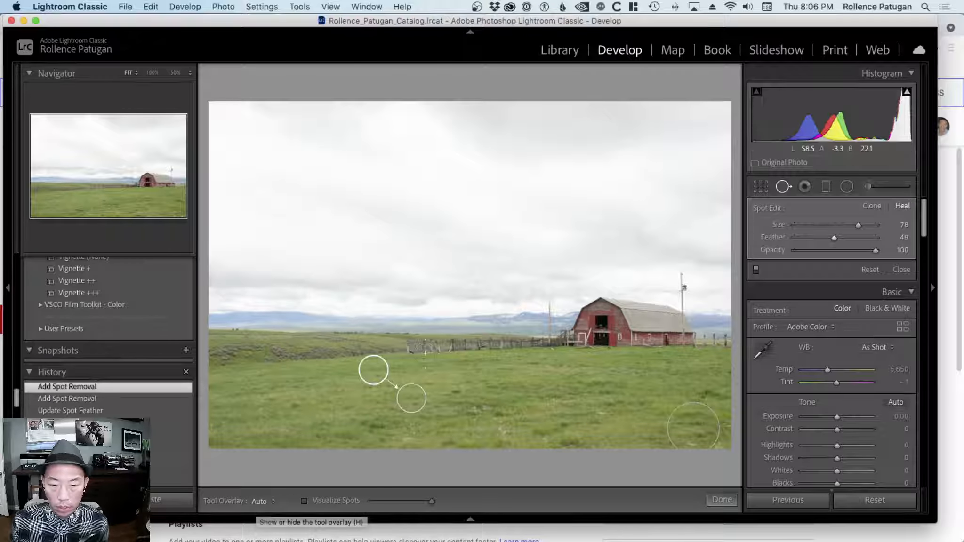
{"action": "left_click", "coordinate": [486, 278]}
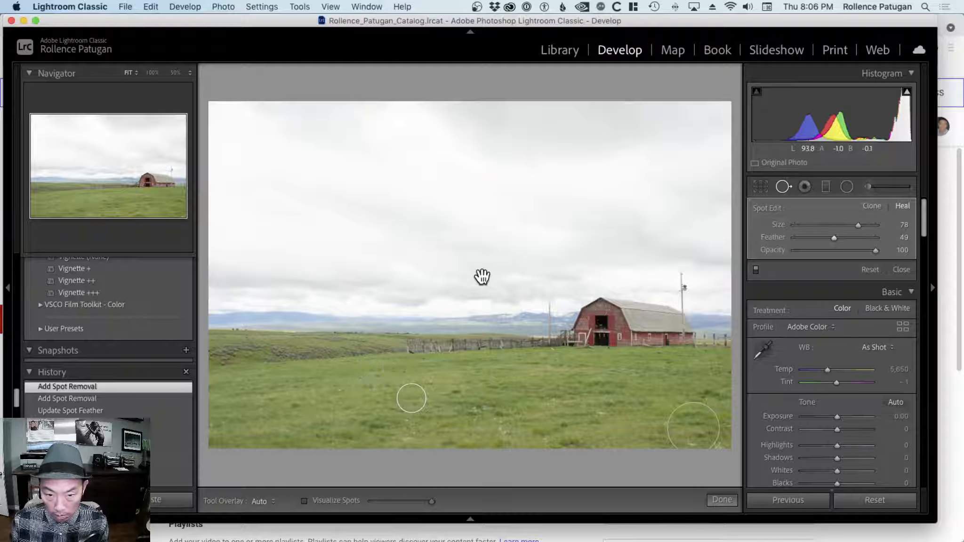
{"action": "left_click", "coordinate": [695, 416]}
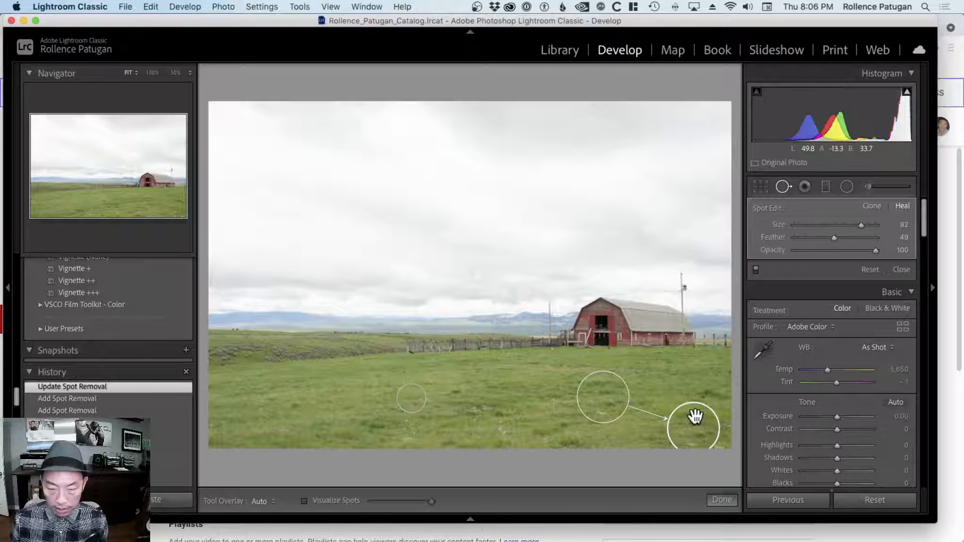
{"action": "left_click_drag", "start_coordinate": [606, 383], "coordinate": [606, 383]}
{"action": "left_click", "coordinate": [404, 392]}
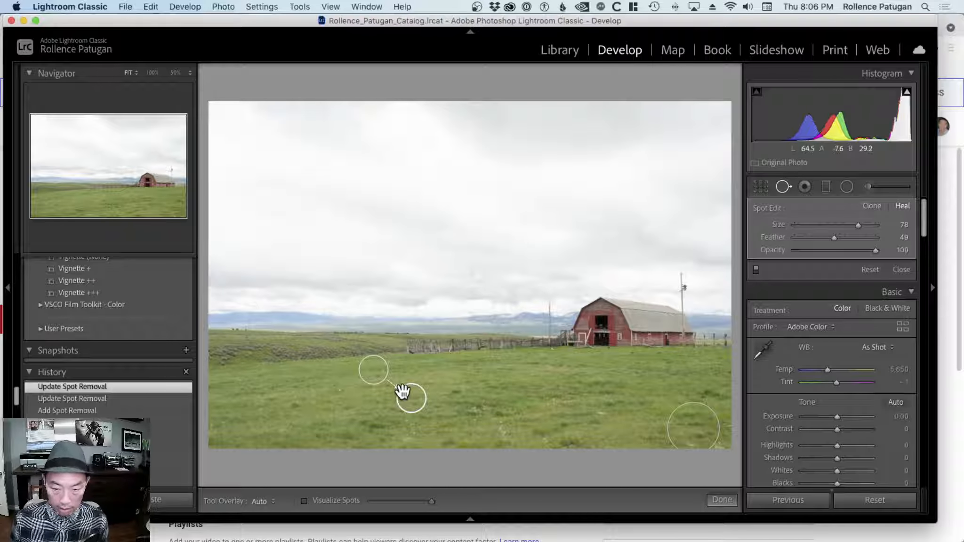
{"action": "key", "text": "Delete"}
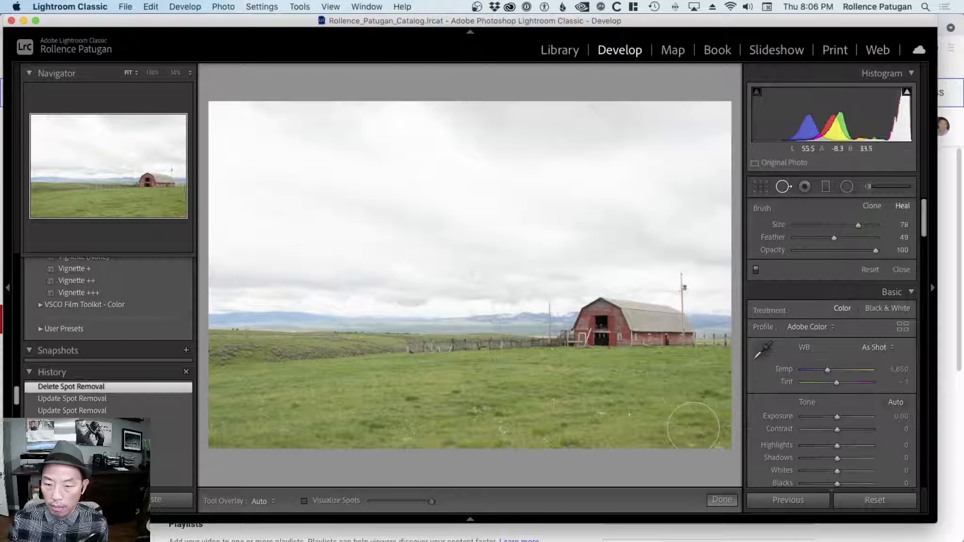
- Select the healing spot over the rock and set the tool overlay to Always
{"action": "left_click", "coordinate": [685, 419]}
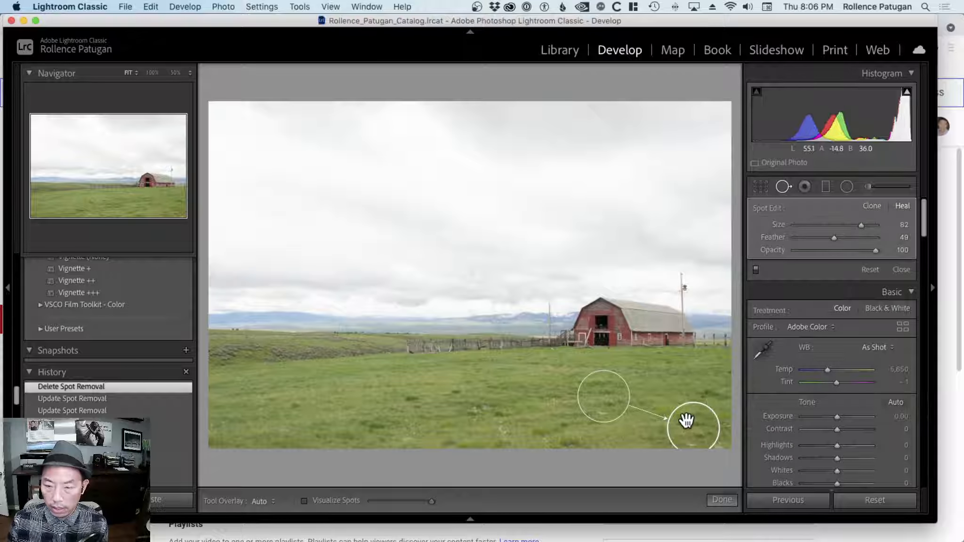
{"action": "left_click", "coordinate": [262, 501]}
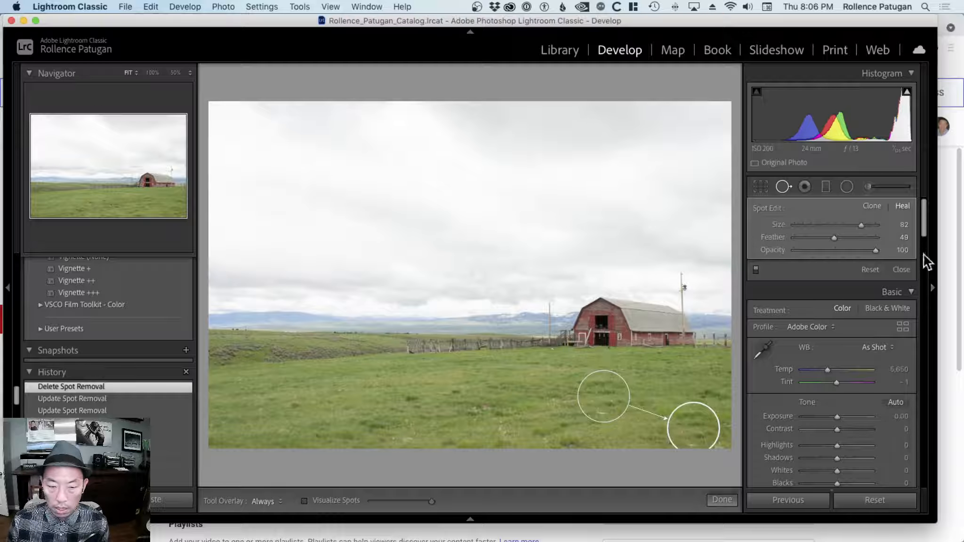
- Try the rock's healing spot at opacities of 6, 61 and 75, finishing at 100
{"action": "left_click_drag", "start_coordinate": [865, 253], "coordinate": [787, 251]}
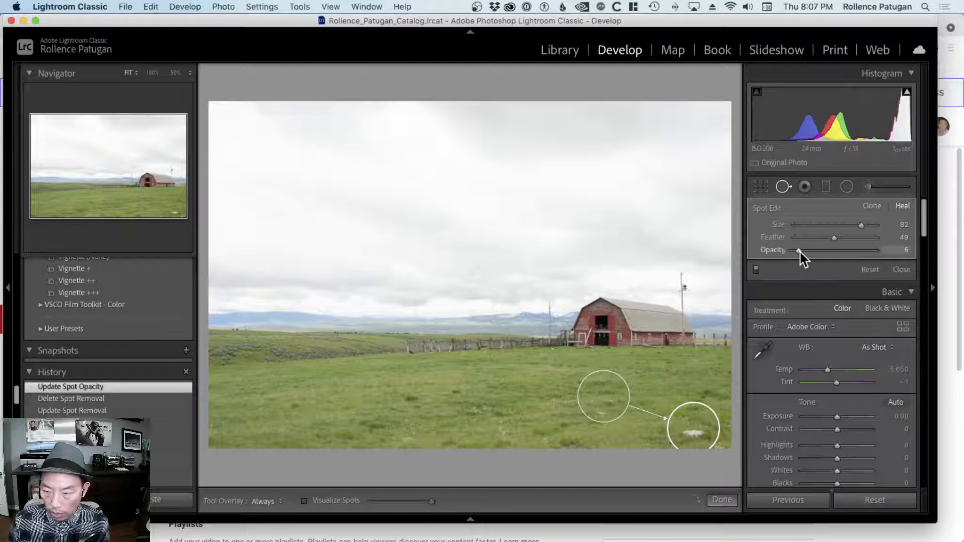
{"action": "mouse_move", "coordinate": [804, 252]}
{"action": "left_mouse_down"}
{"action": "mouse_move", "coordinate": [872, 252]}
{"action": "mouse_move", "coordinate": [844, 253]}
{"action": "left_mouse_up"}
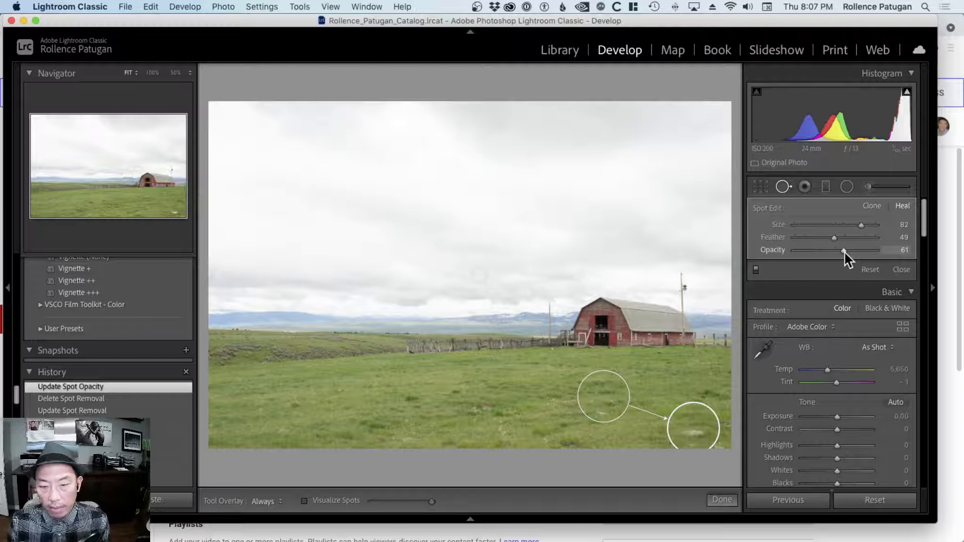
{"action": "left_click_drag", "start_coordinate": [844, 254], "coordinate": [878, 253]}
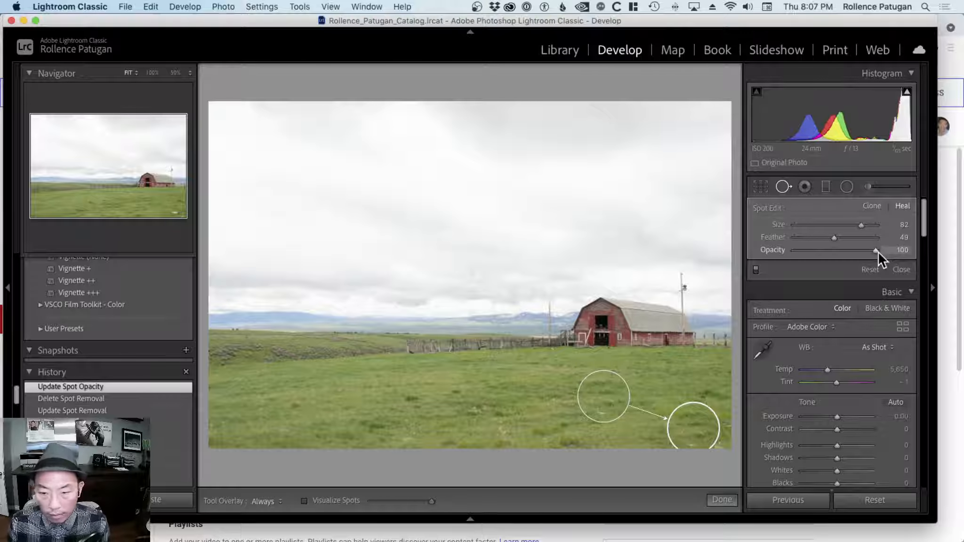
{"action": "left_click_drag", "start_coordinate": [879, 253], "coordinate": [855, 254]}
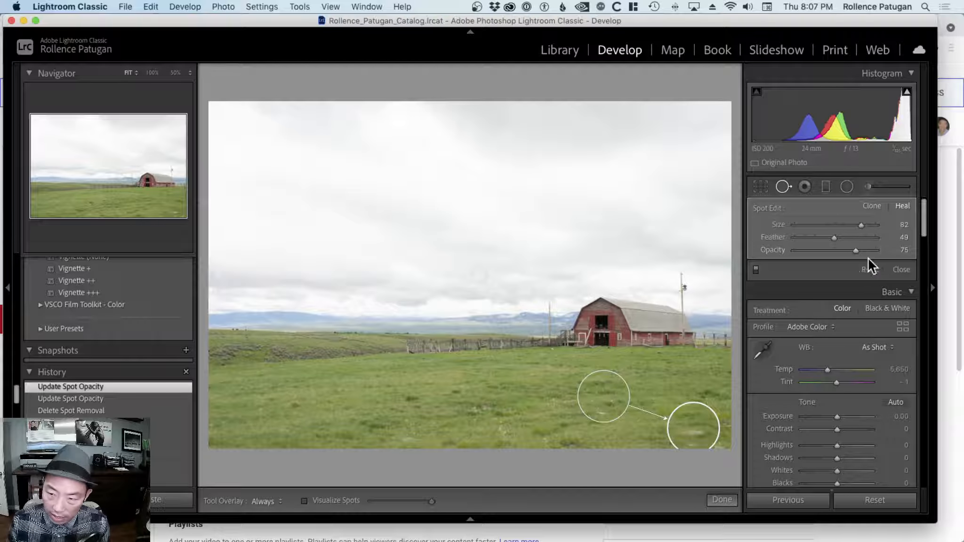
{"action": "left_click_drag", "start_coordinate": [858, 251], "coordinate": [892, 247]}
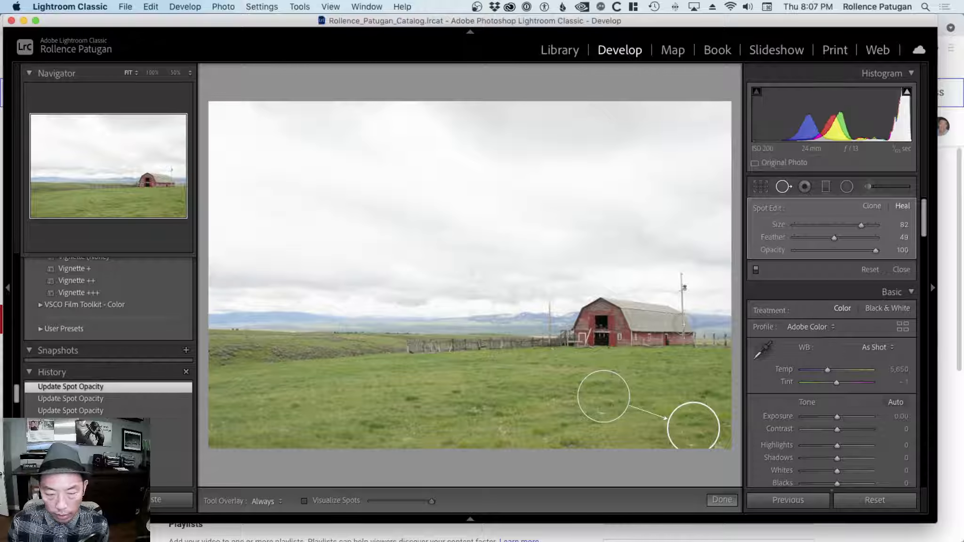
- Switch to the Brave browser and bring up the VitalSource Bookshelf page on removing stuff with the Spot Removal tool
{"action": "key", "text": "super+Tab"}
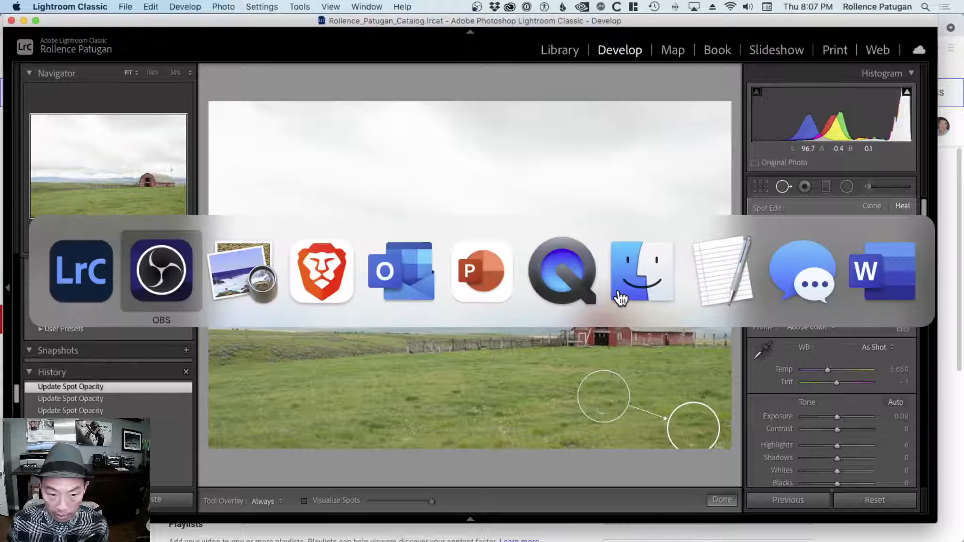
{"action": "key", "text": "super+Tab"}
{"action": "key", "text": "super+Tab"}
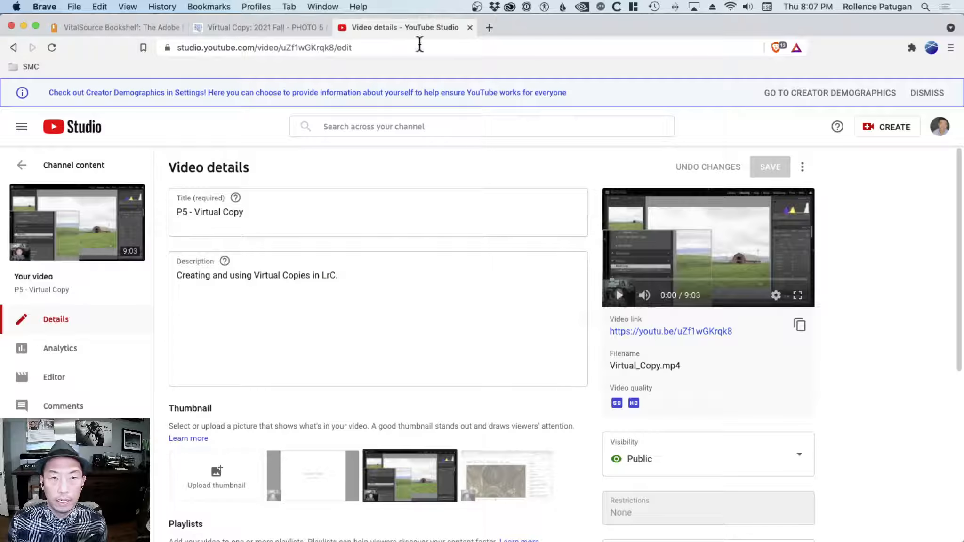
{"action": "left_click", "coordinate": [118, 26]}
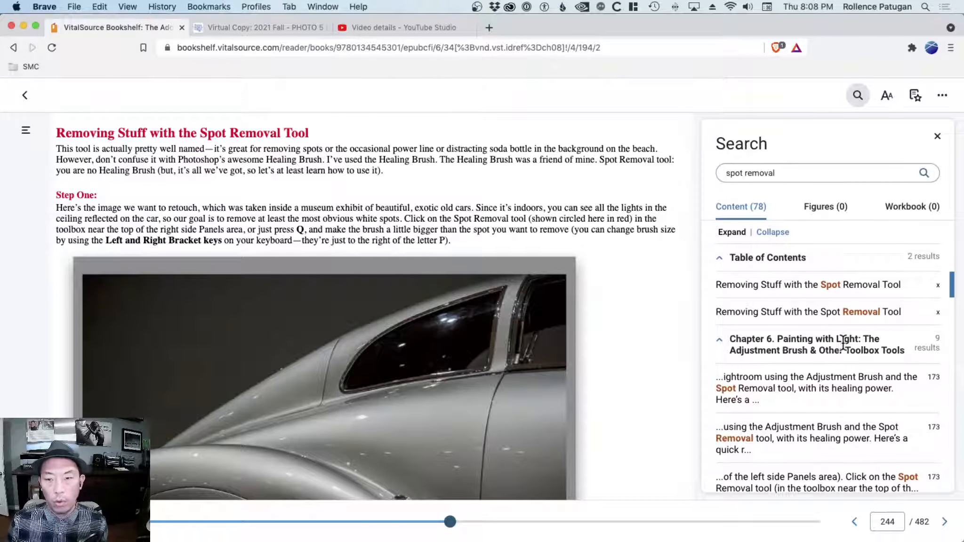
- Examine the book's Spot Removal steps and car illustrations, from the tool settings to the painted stroke over the reflections
{"action": "scroll", "coordinate": [418, 346], "scroll_direction": "down", "scroll_amount": 5}
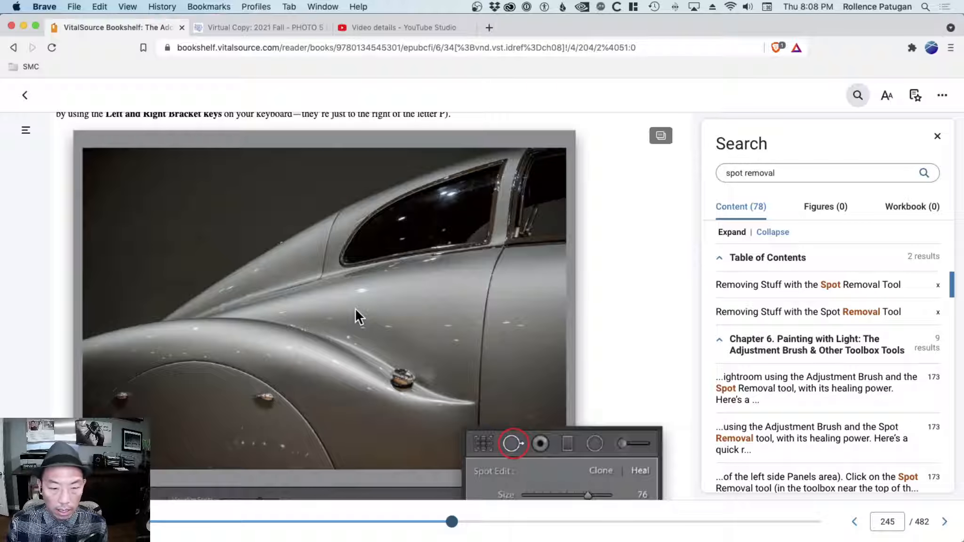
{"action": "scroll", "coordinate": [355, 307], "scroll_direction": "down", "scroll_amount": 3}
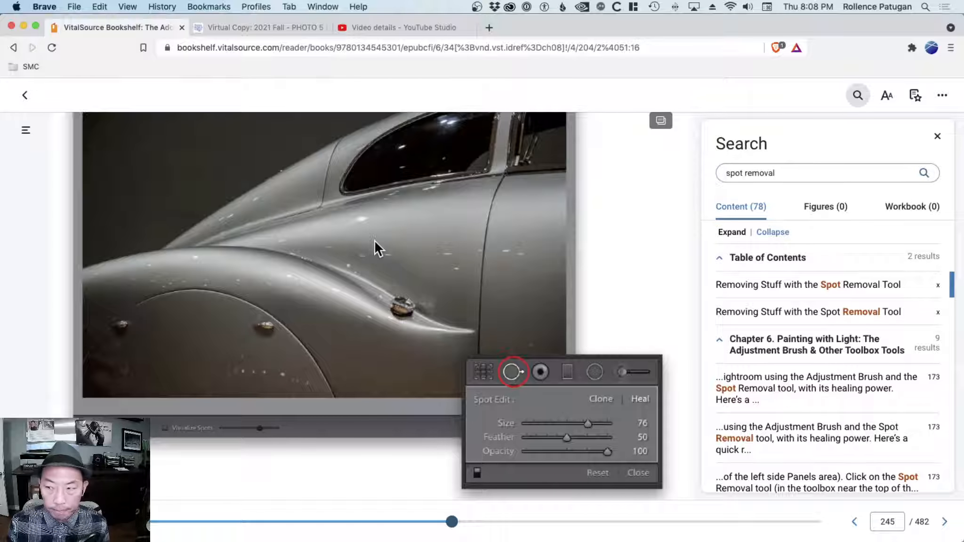
{"action": "scroll", "coordinate": [375, 241], "scroll_direction": "down", "scroll_amount": 3}
{"action": "scroll", "coordinate": [374, 241], "scroll_direction": "down", "scroll_amount": 10}
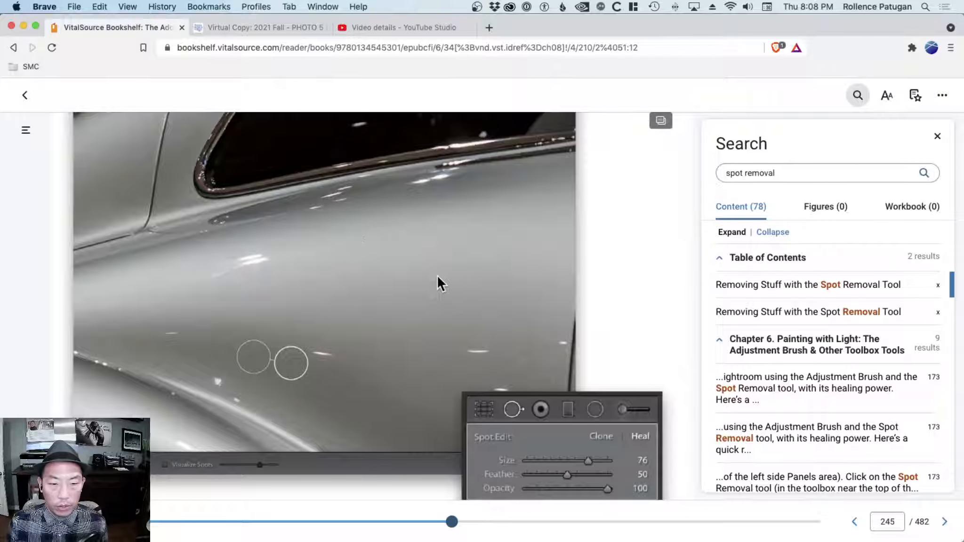
{"action": "scroll", "coordinate": [437, 276], "scroll_direction": "down", "scroll_amount": 8}
{"action": "scroll", "coordinate": [438, 277], "scroll_direction": "down", "scroll_amount": 8}
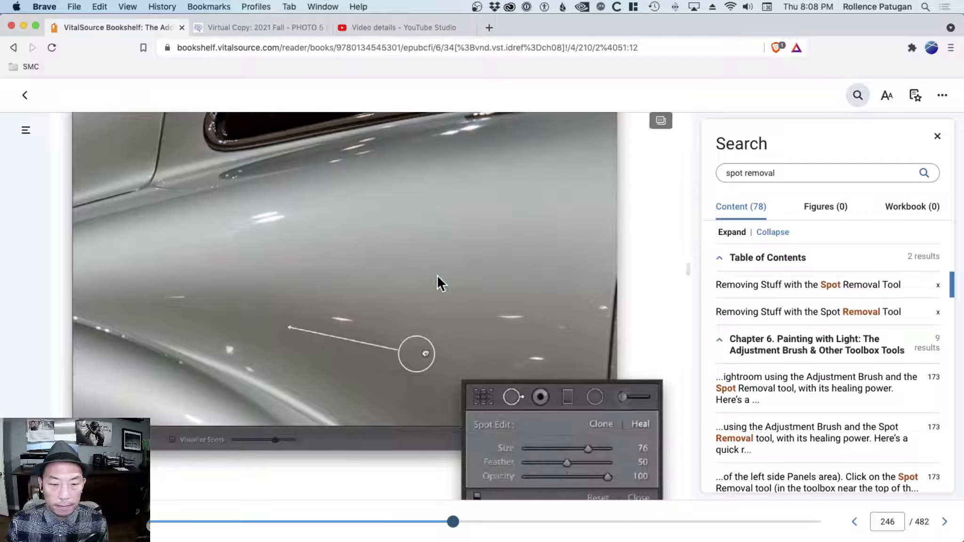
{"action": "scroll", "coordinate": [437, 278], "scroll_direction": "down", "scroll_amount": 8}
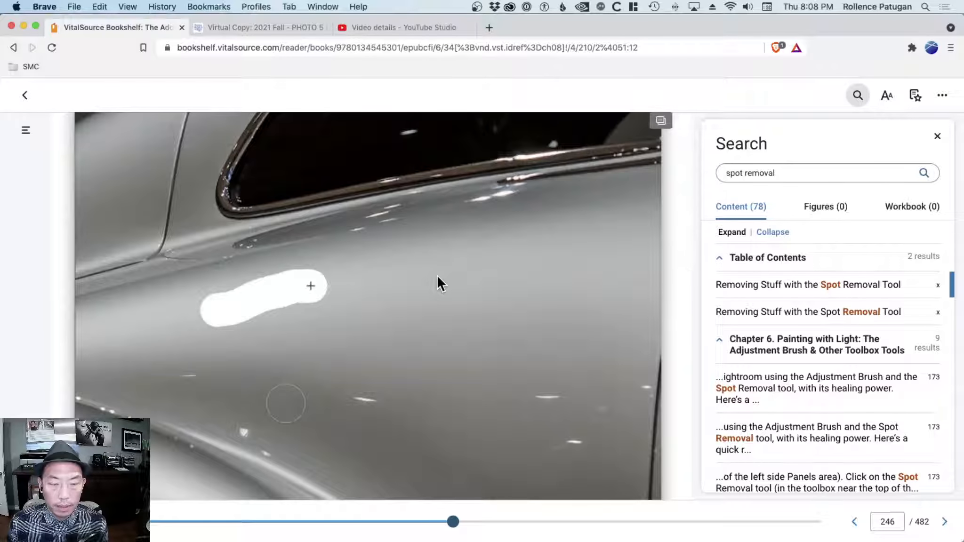
{"action": "scroll", "coordinate": [320, 277], "scroll_direction": "down", "scroll_amount": 1}
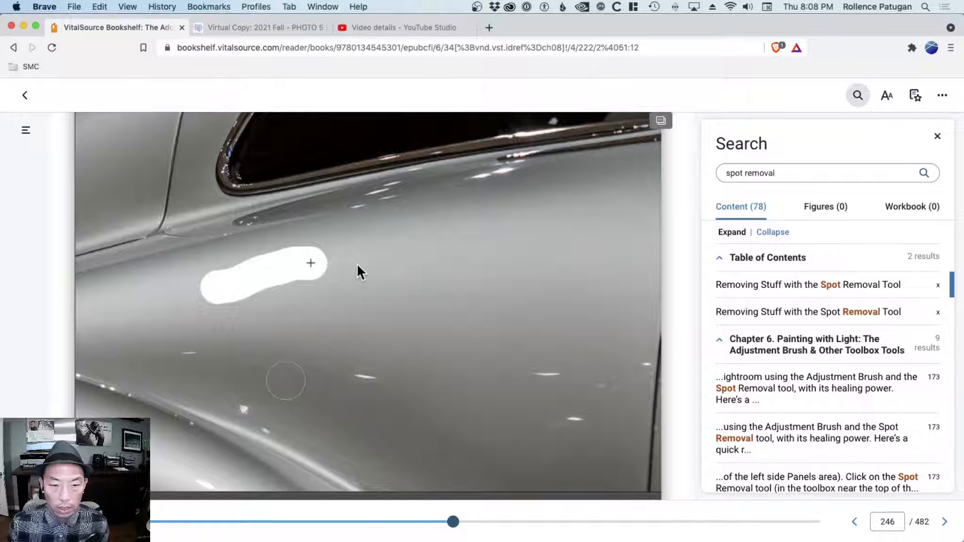
- Review the car's reflection spots before the painted stroke, and read on through Step Five to the before/after comparison in Step Six
{"action": "scroll", "coordinate": [357, 263], "scroll_direction": "up", "scroll_amount": 10}
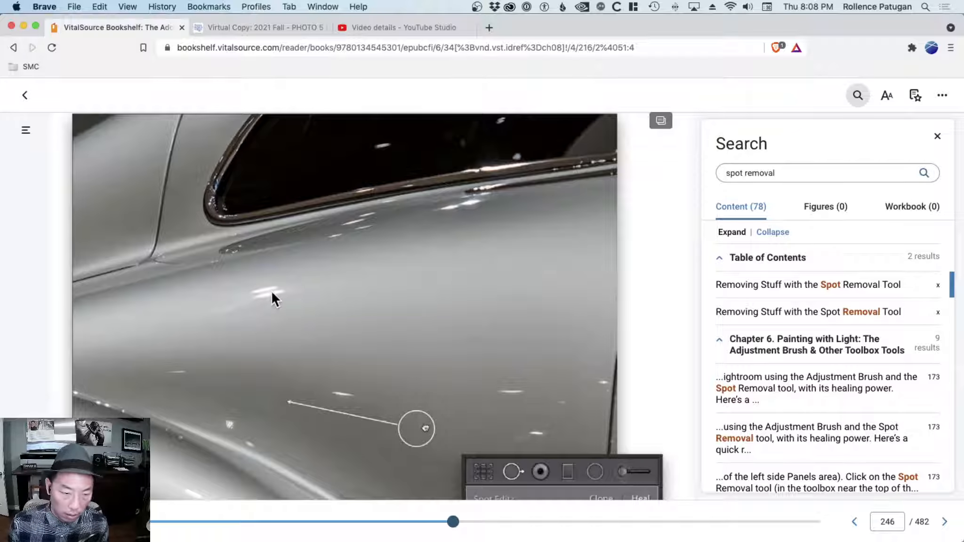
{"action": "scroll", "coordinate": [281, 297], "scroll_direction": "down", "scroll_amount": 5}
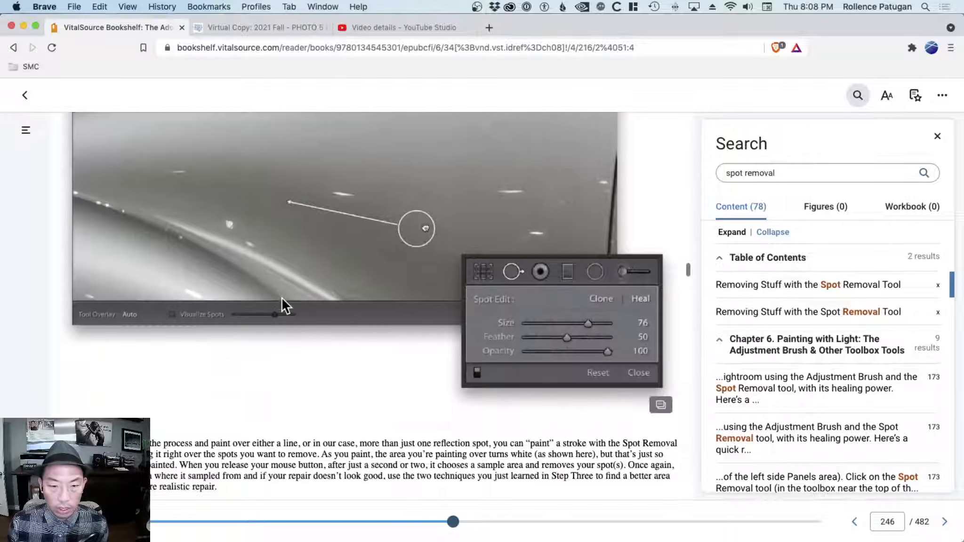
{"action": "scroll", "coordinate": [282, 299], "scroll_direction": "down", "scroll_amount": 20}
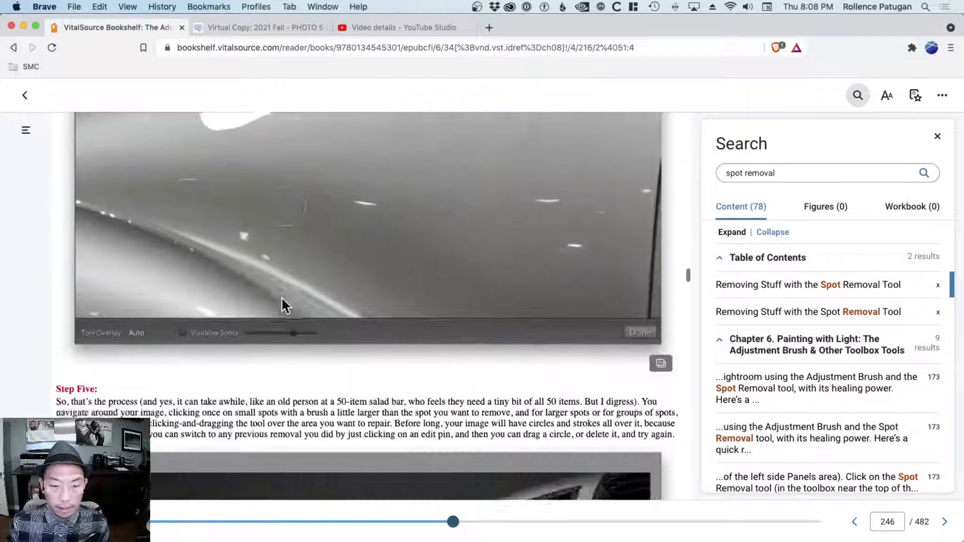
{"action": "scroll", "coordinate": [281, 297], "scroll_direction": "down", "scroll_amount": 4}
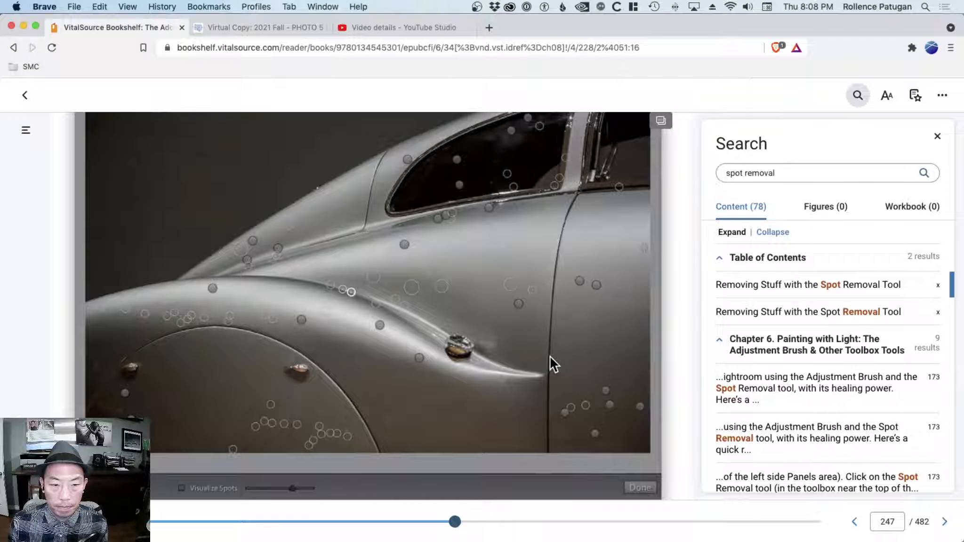
{"action": "scroll", "coordinate": [551, 357], "scroll_direction": "down", "scroll_amount": 6}
{"action": "scroll", "coordinate": [551, 356], "scroll_direction": "down", "scroll_amount": 4}
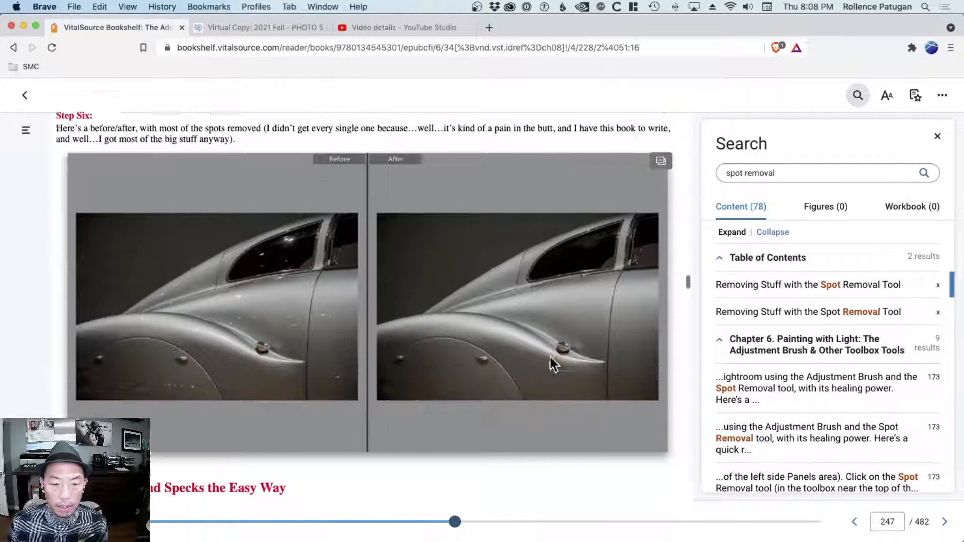